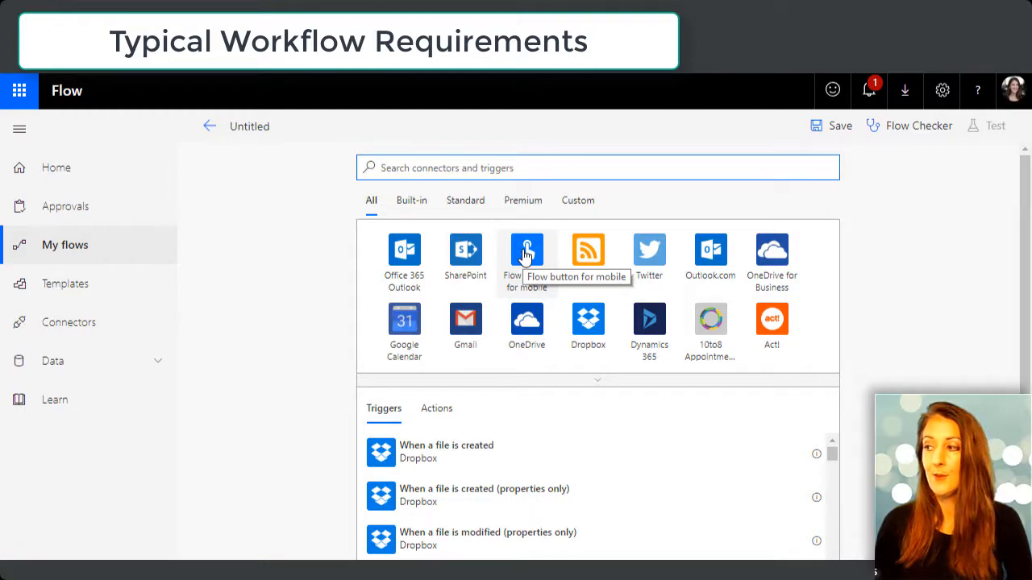
Set the flow's trigger to Manually trigger a flow from the Flow button for mobile connector
left_click(526, 254)
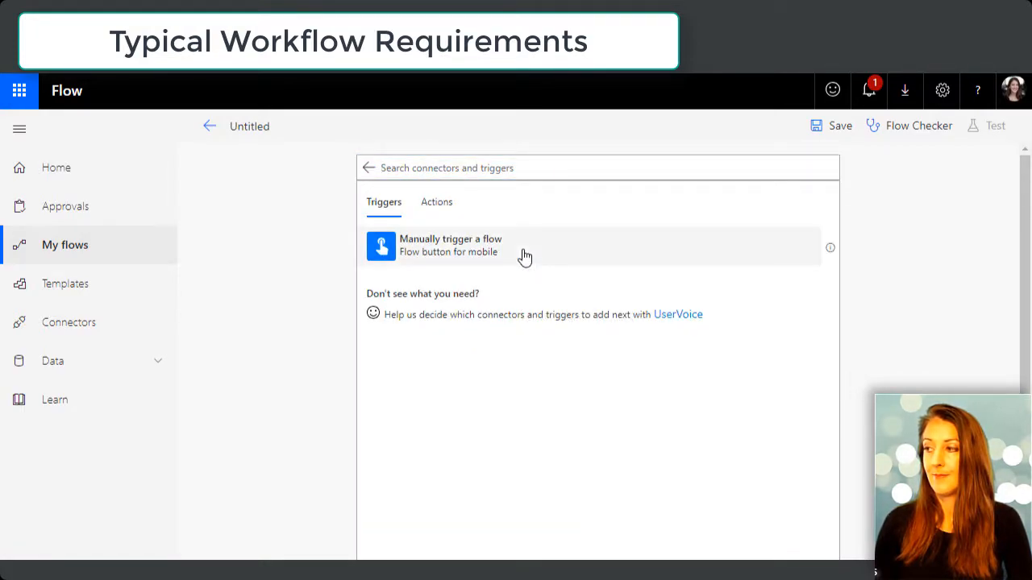
left_click(484, 254)
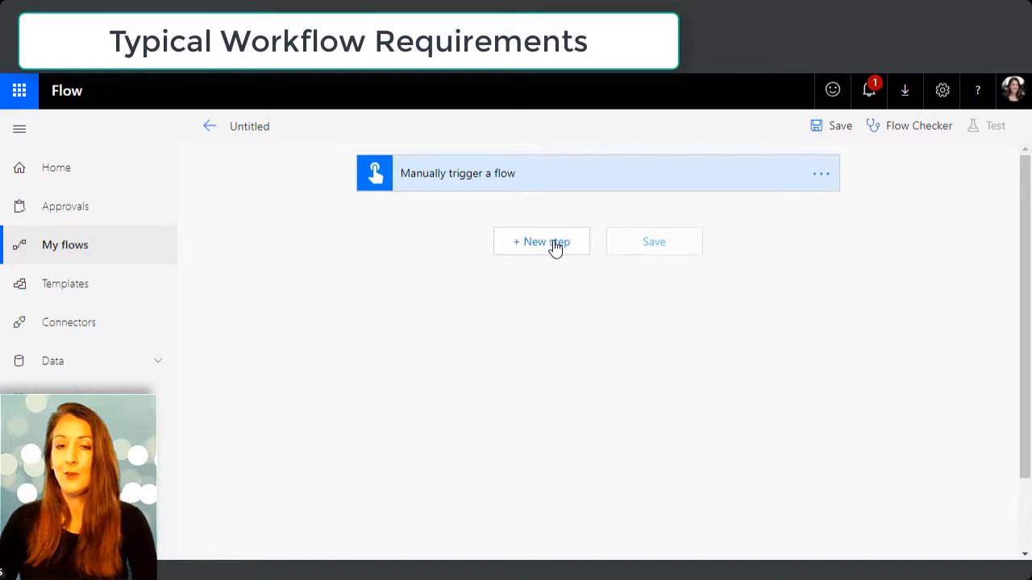
Add a step with the Office 365 Users action Get manager (V2), searching the connector's actions for "mana"
left_click(554, 245)
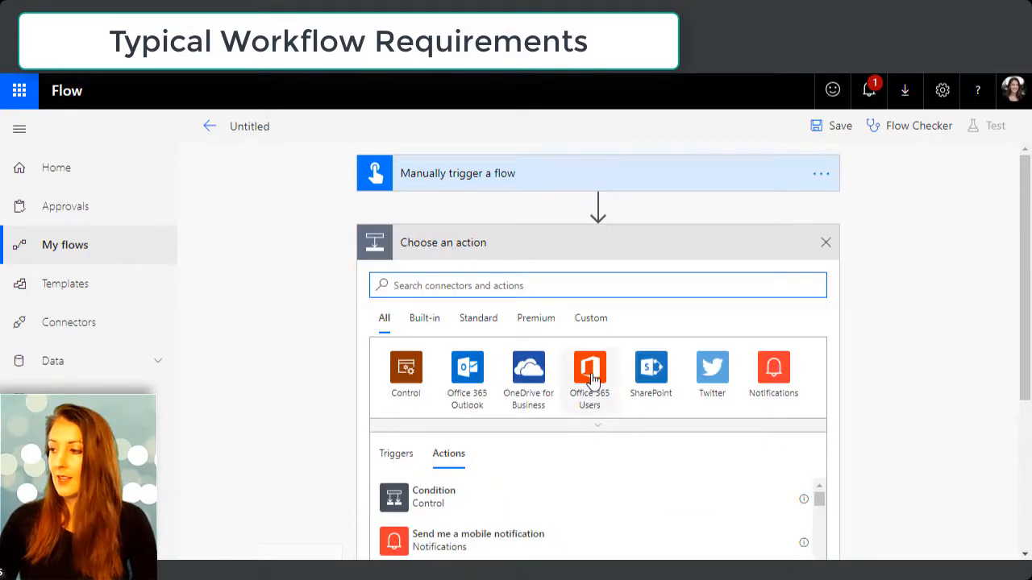
left_click(588, 369)
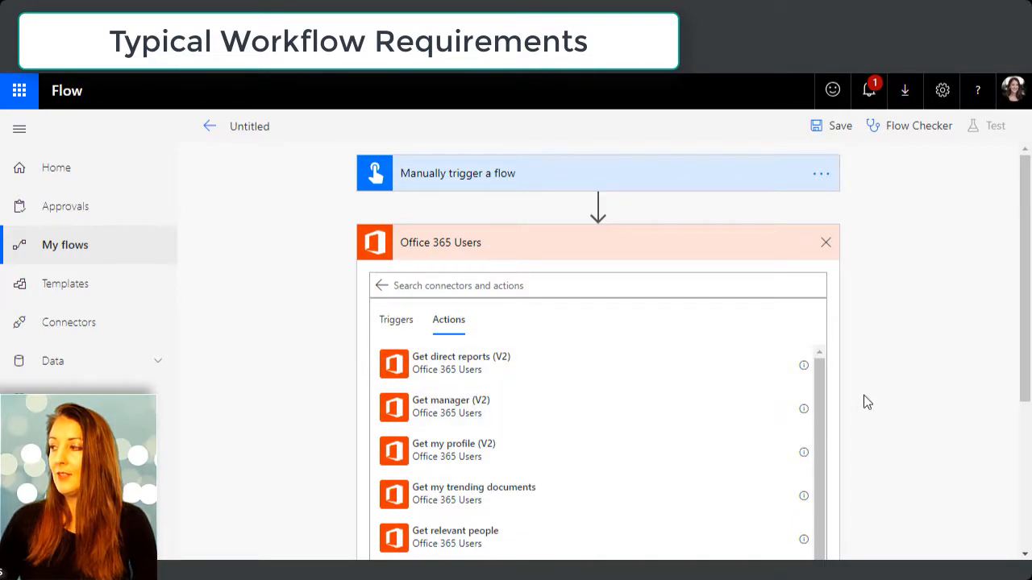
scroll(859, 392, "down", 1)
scroll(855, 274, "down", 1)
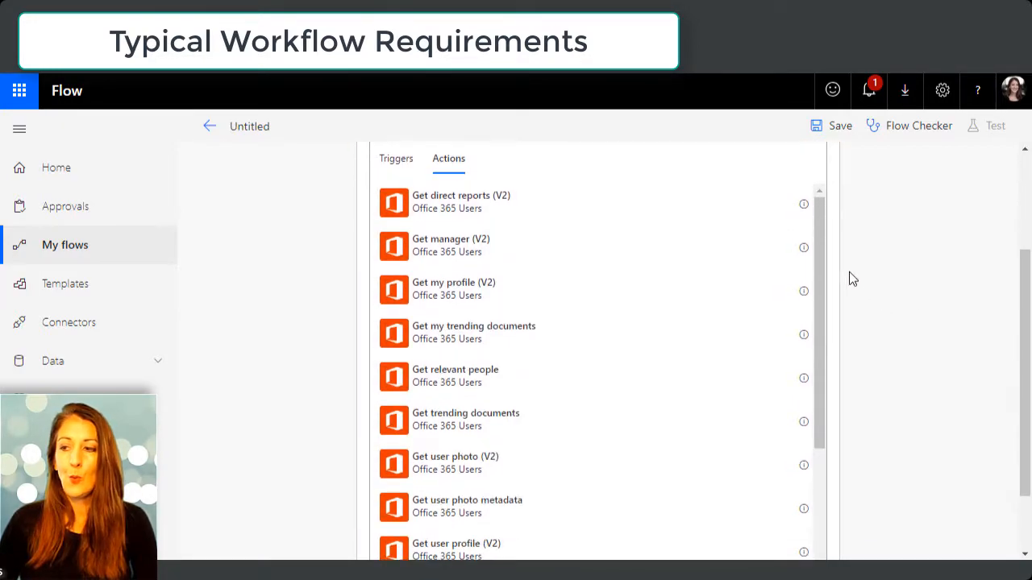
left_click_drag(815, 235, 819, 210)
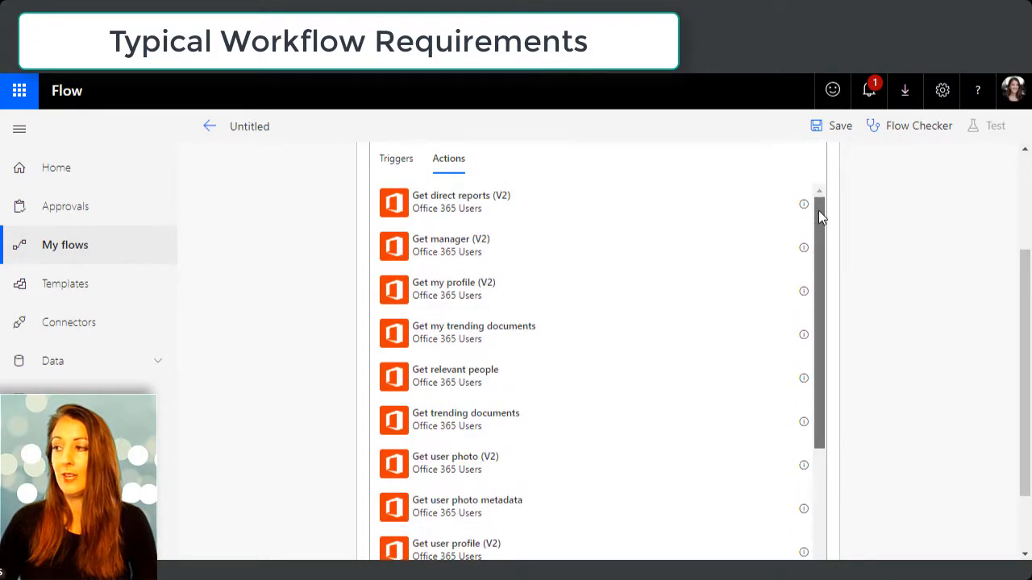
scroll(945, 245, "up", 2)
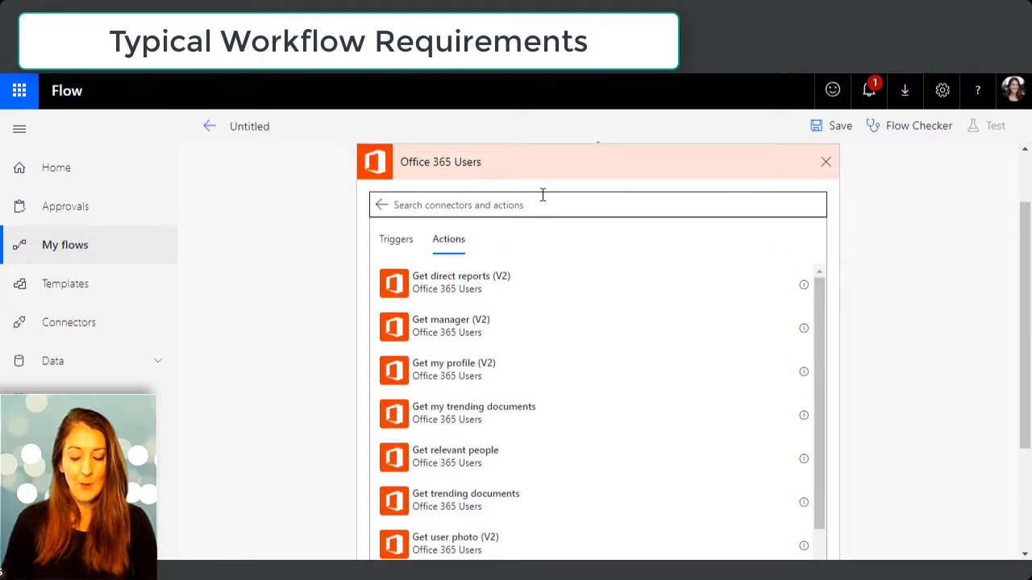
left_click(526, 205)
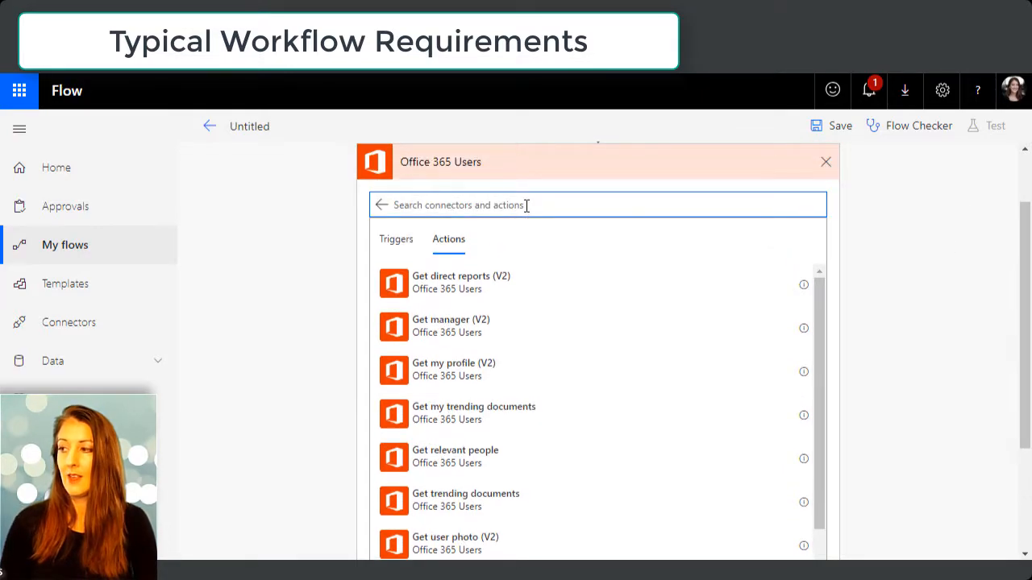
type("mana")
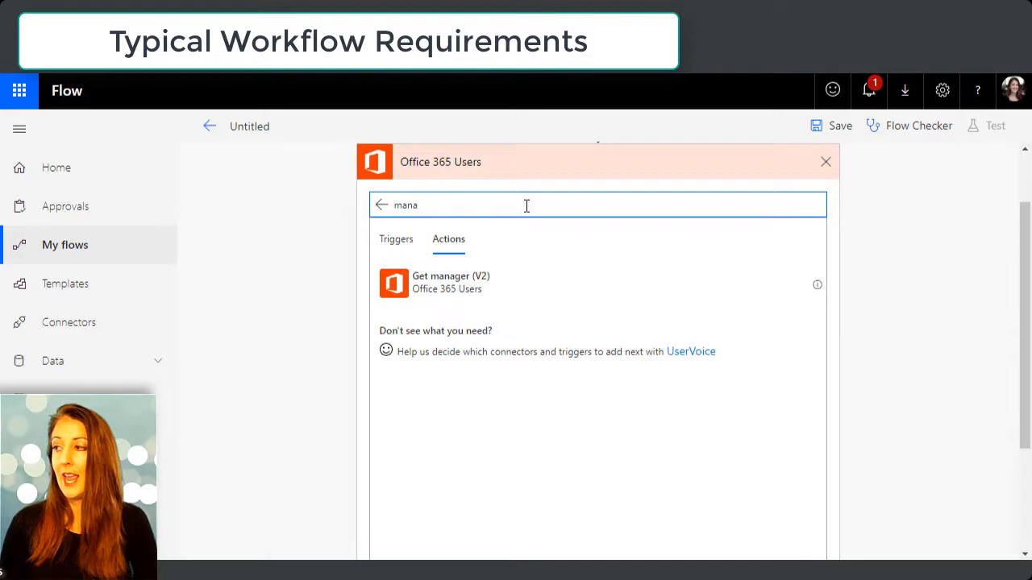
left_click(464, 286)
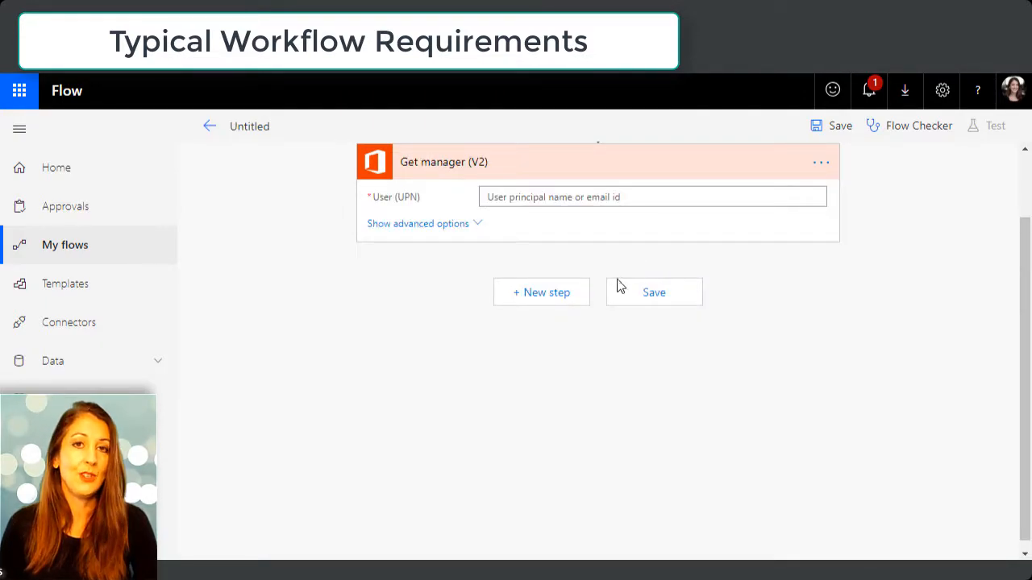
Fill the User (UPN) field of Get manager (V2) with the trigger's User email dynamic content
left_click(561, 198)
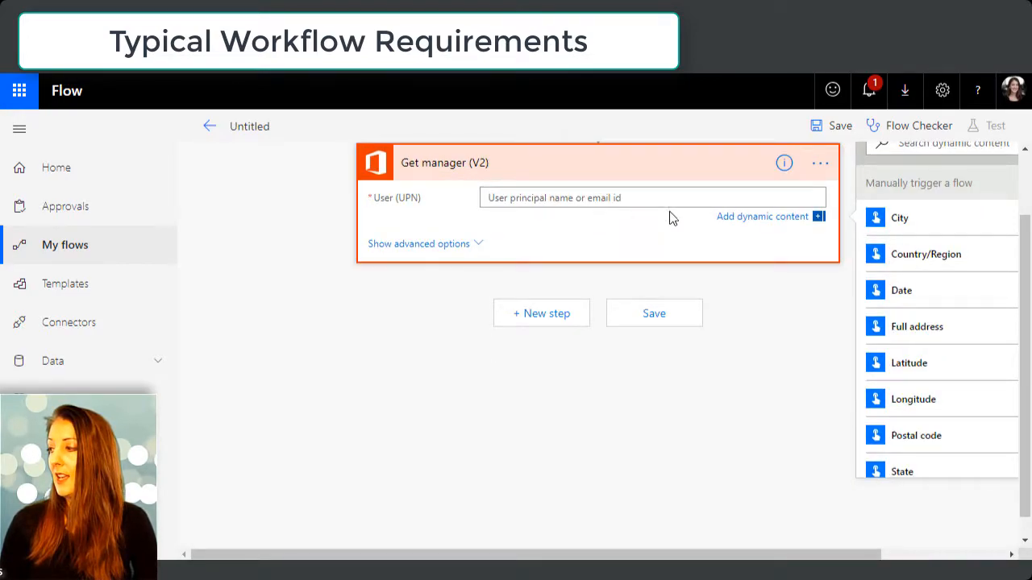
scroll(972, 387, "down", 2)
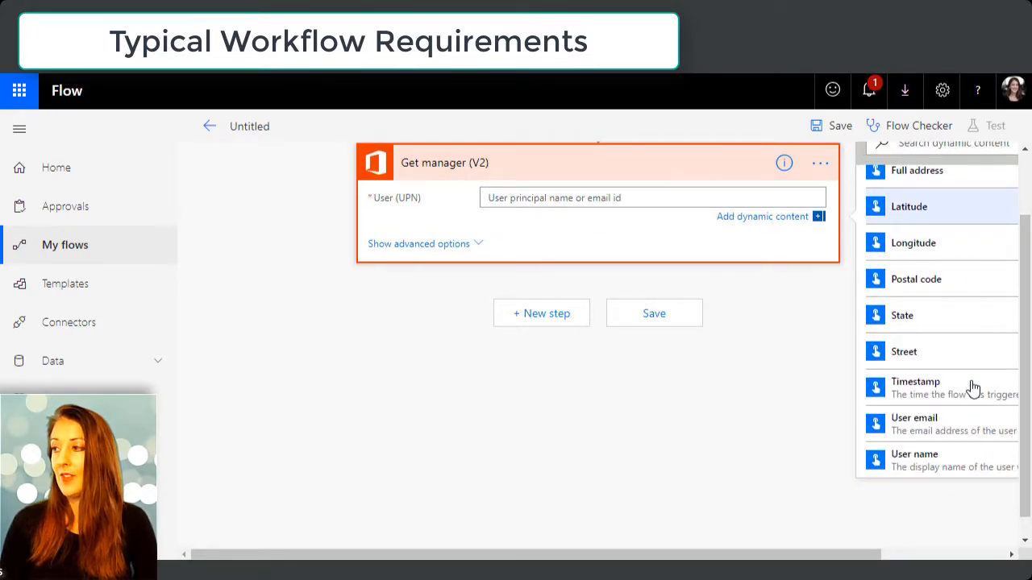
left_click(928, 428)
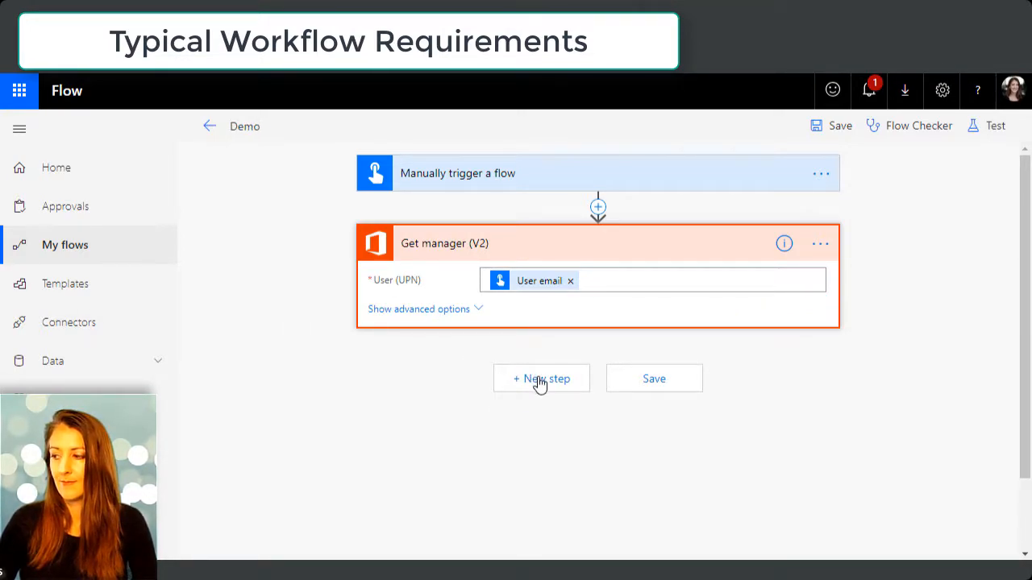
Add a step with the Approvals action Start an approval, searching the connectors for "appro"
left_click(538, 384)
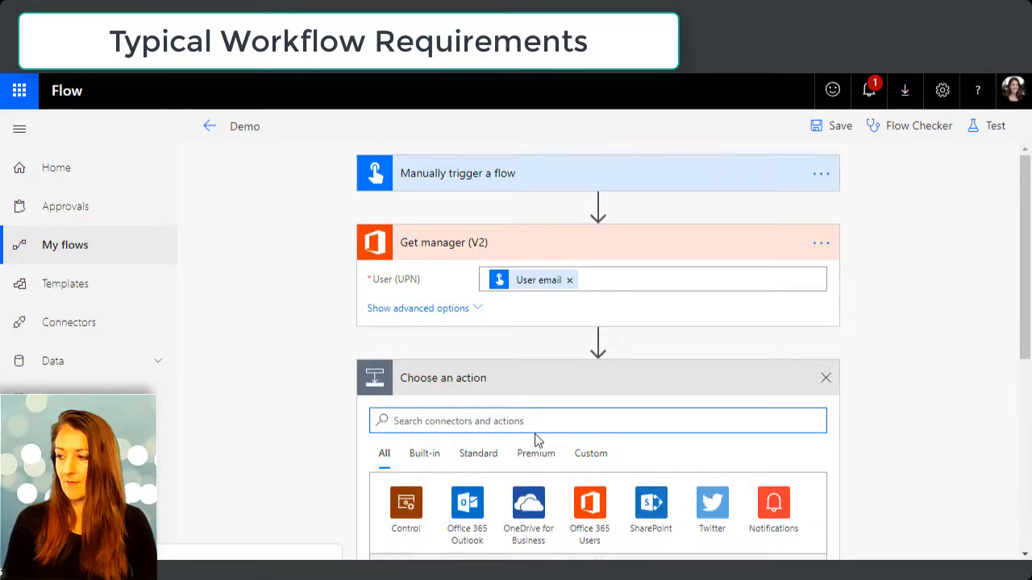
type("appro")
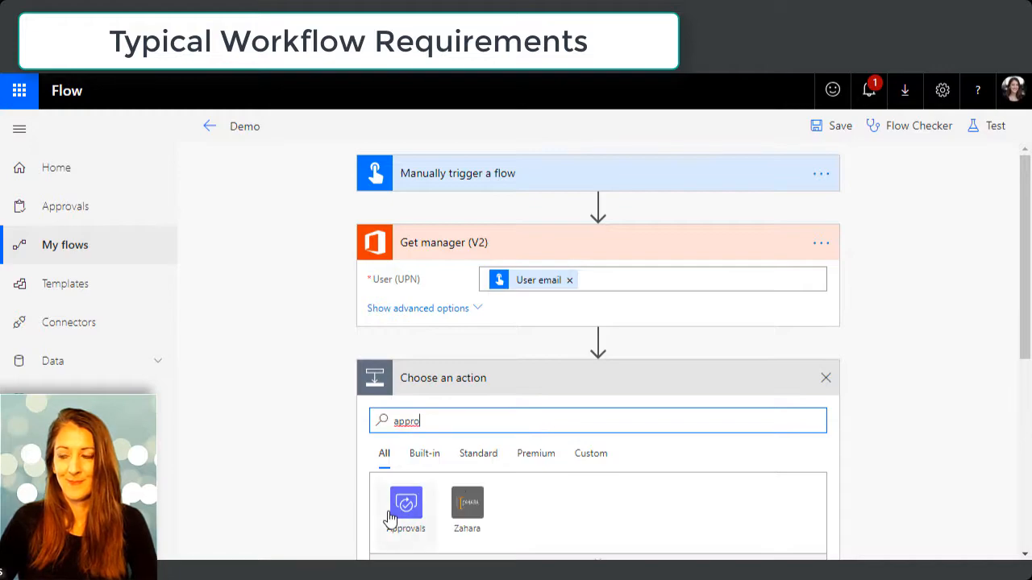
left_click(406, 504)
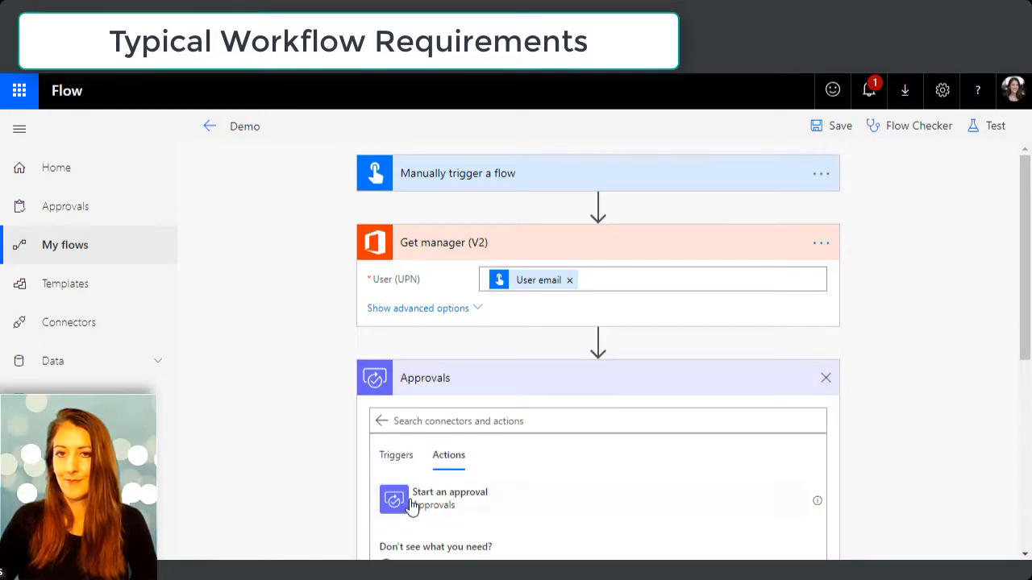
scroll(956, 344, "down", 2)
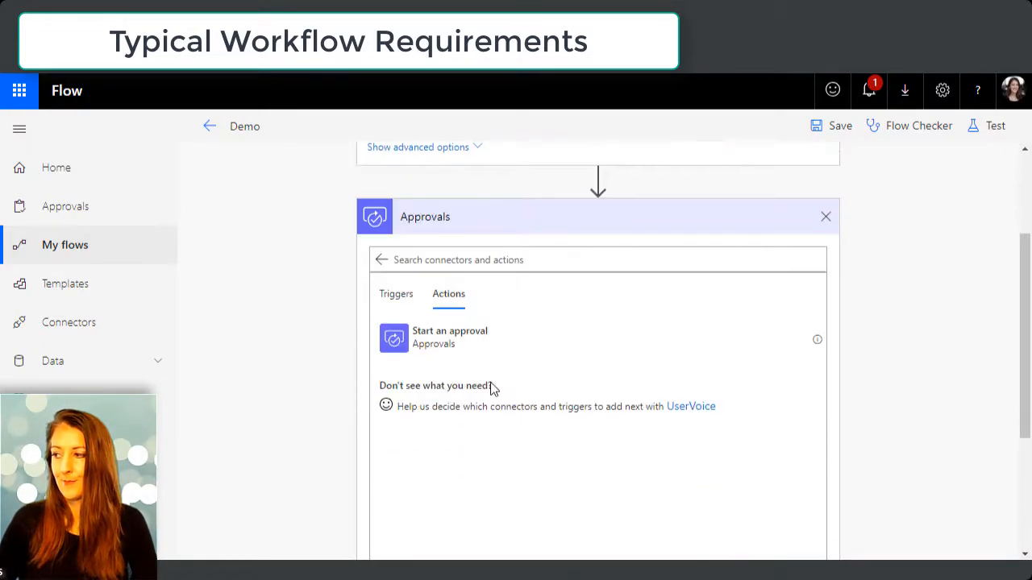
left_click(467, 341)
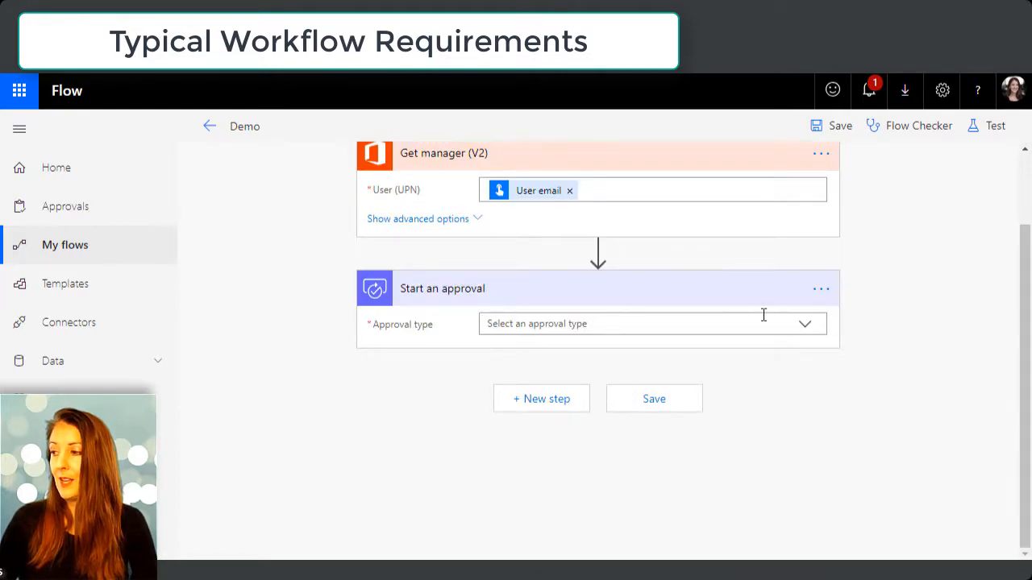
Set the approval type to Anyone from the assigned list and the approval's title to "Test Approval"
left_click(803, 327)
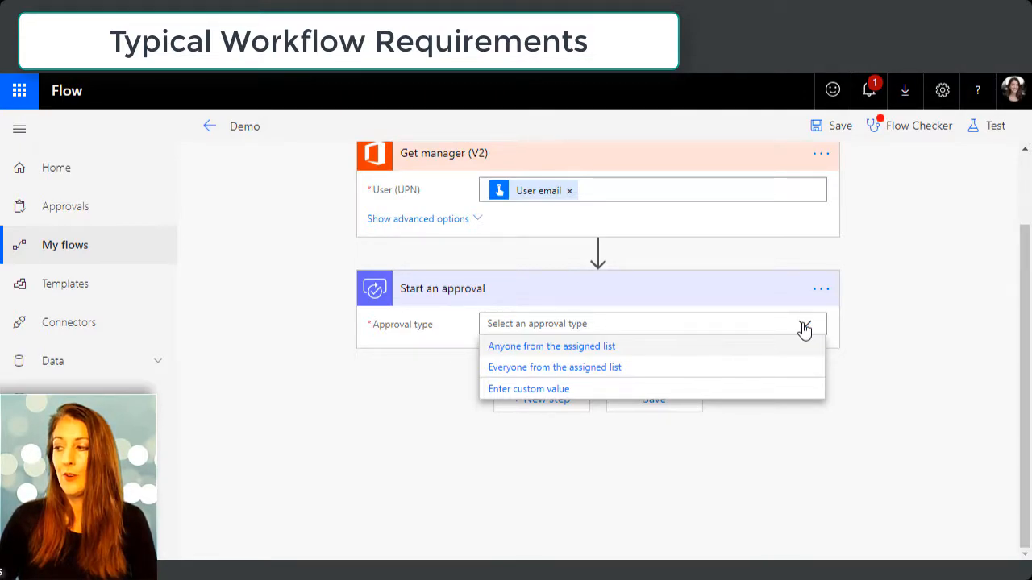
left_click(571, 346)
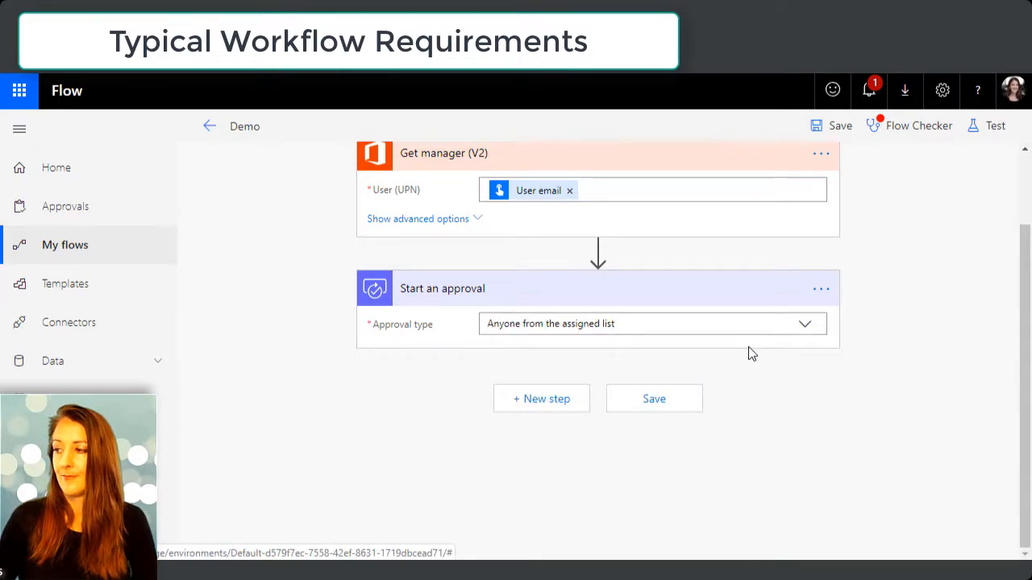
left_click(516, 301)
type("Test ")
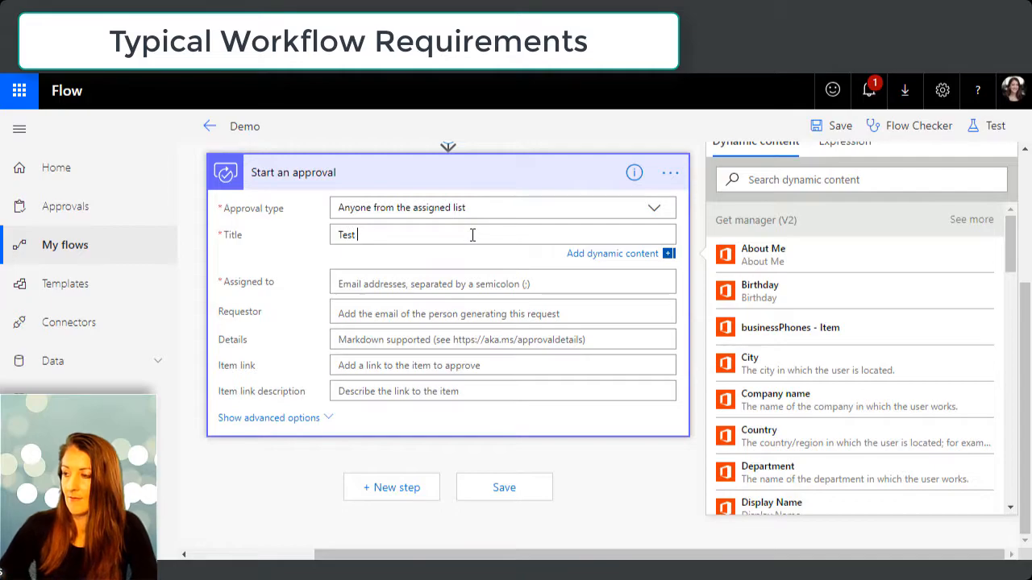
type("Approval")
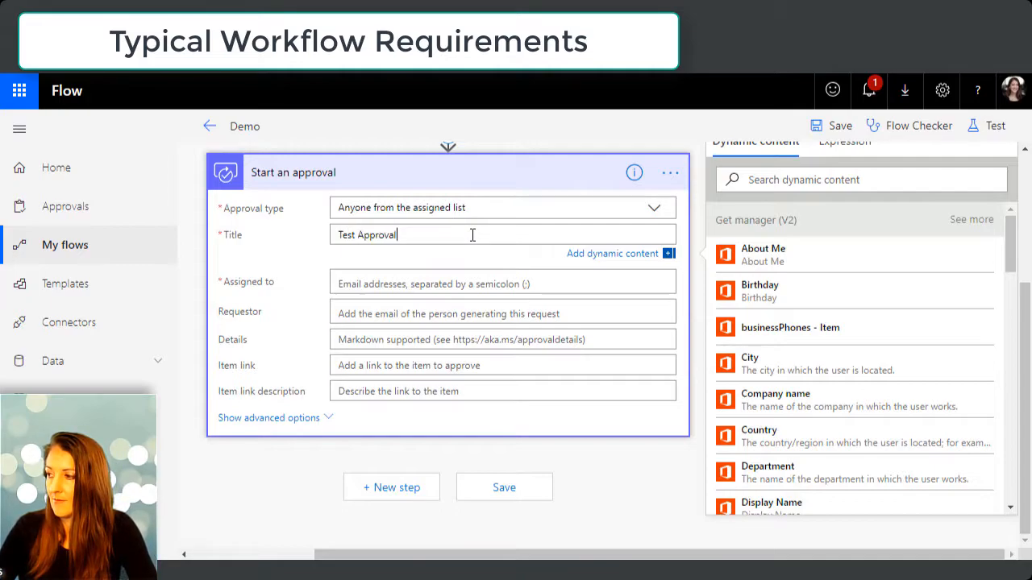
Assign the approval to the manager using the Mail dynamic content from Get manager (V2)
left_click(411, 279)
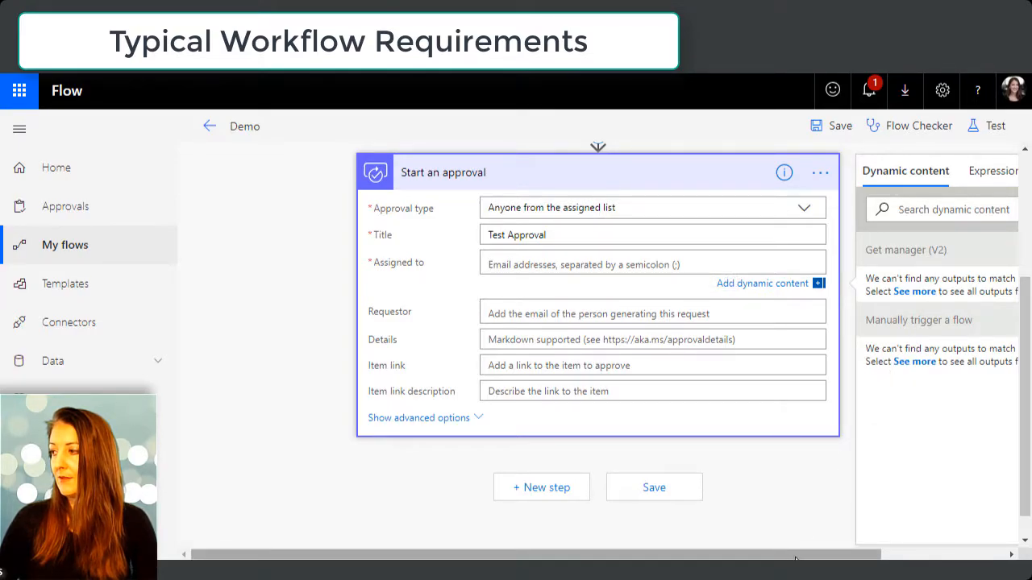
left_click_drag(833, 554, 959, 538)
left_click(976, 252)
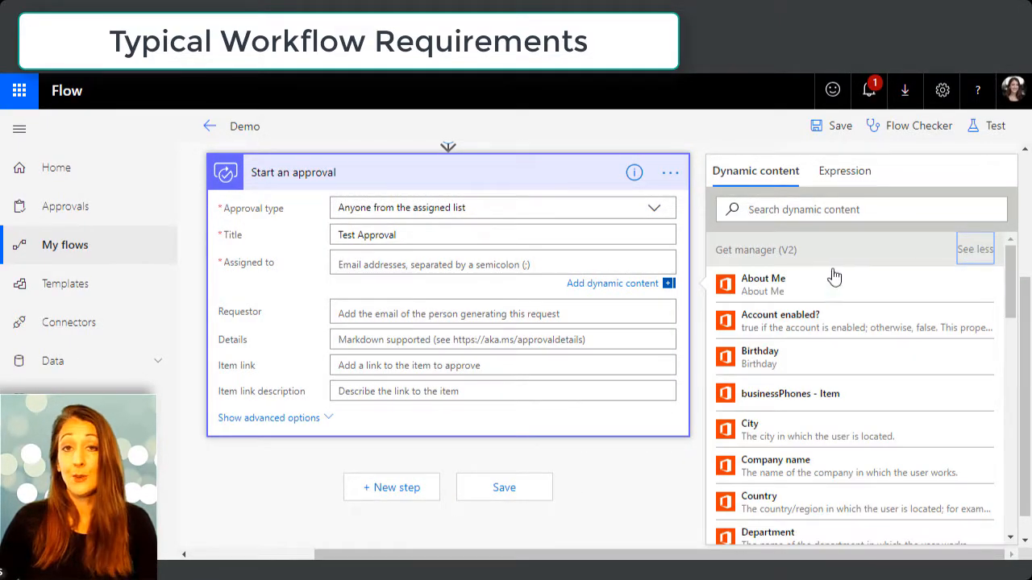
scroll(833, 348, "down", 4)
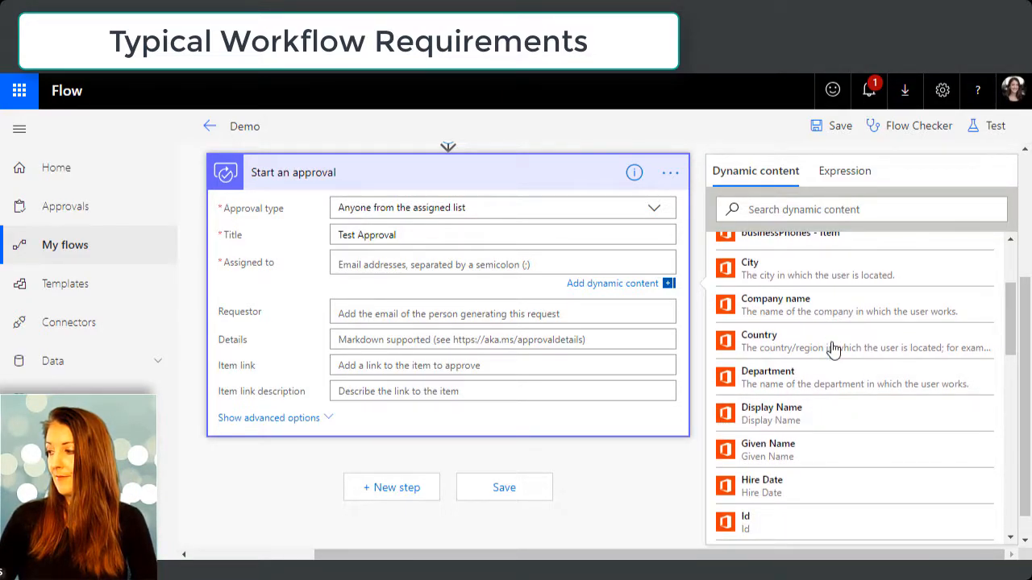
scroll(833, 348, "down", 4)
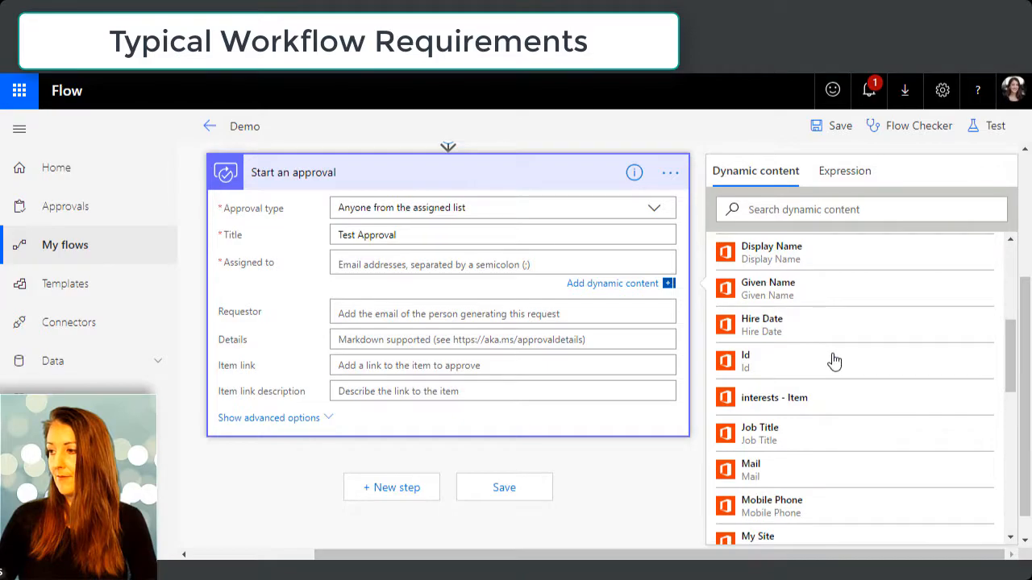
left_click(804, 479)
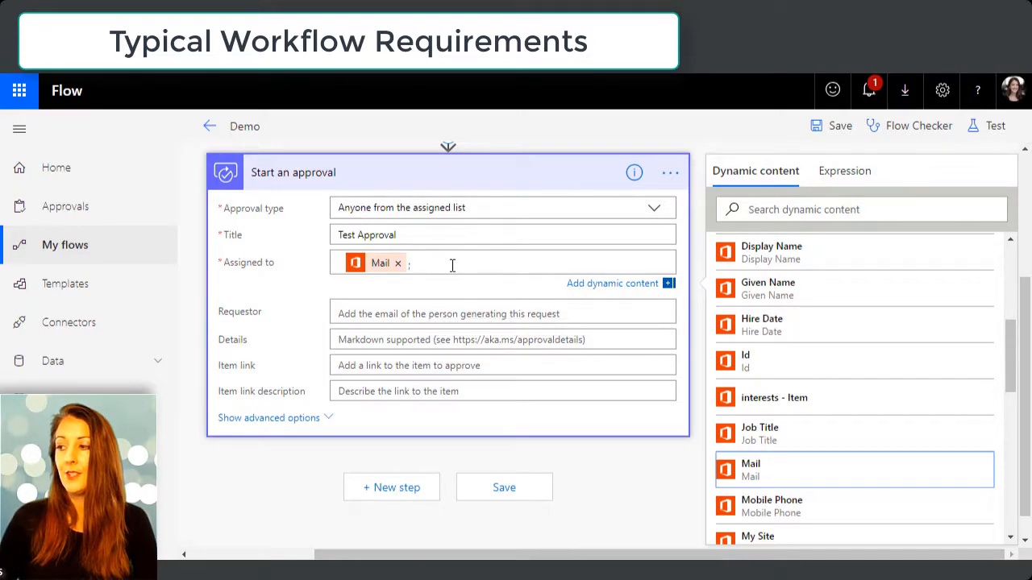
Set the approval's Requestor to the User email dynamic content from the manual trigger
left_click(428, 314)
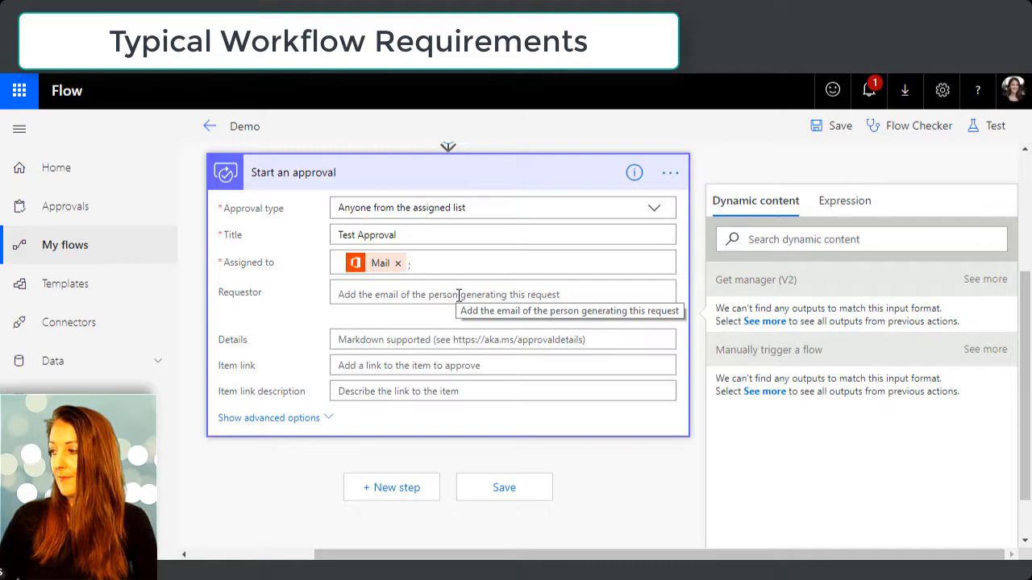
left_click(985, 349)
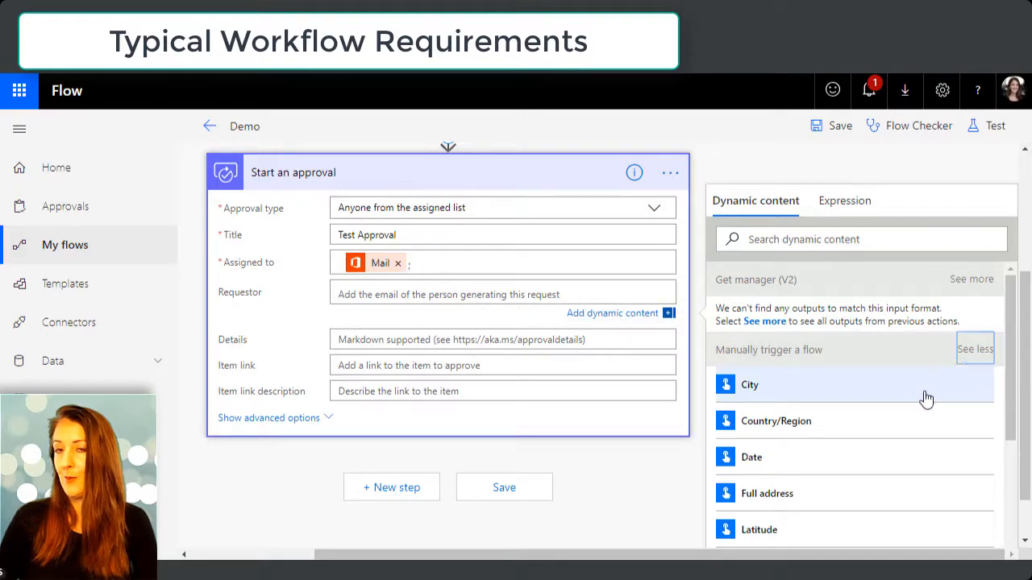
scroll(926, 399, "down", 5)
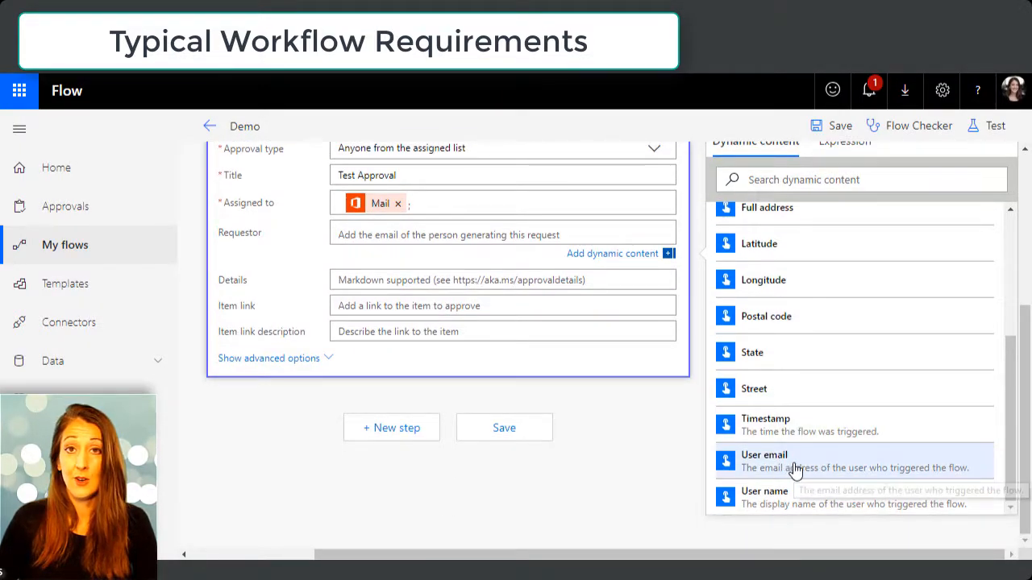
left_click(733, 467)
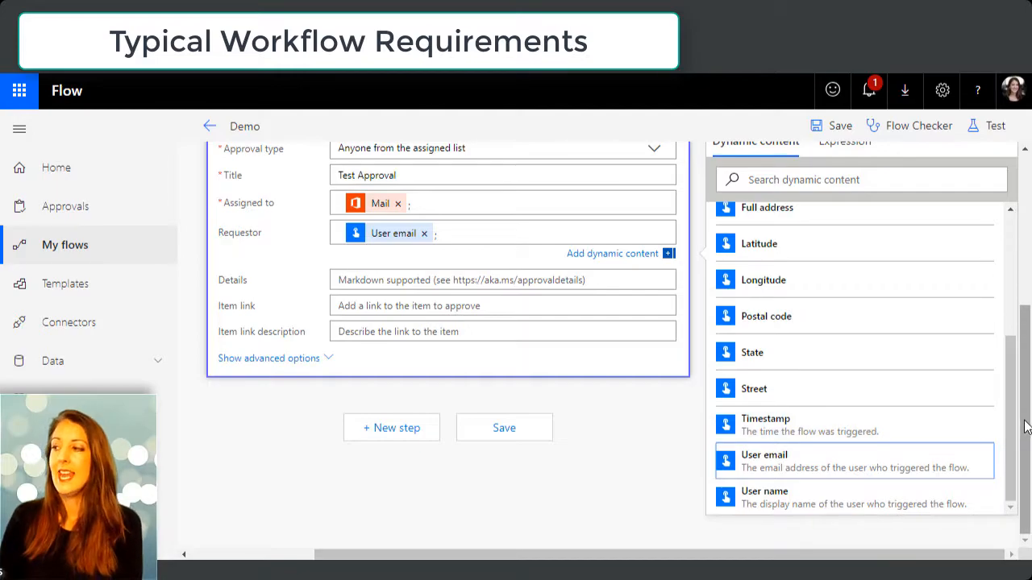
Delete the Start an approval step from the flow
left_click_drag(1022, 424, 1006, 330)
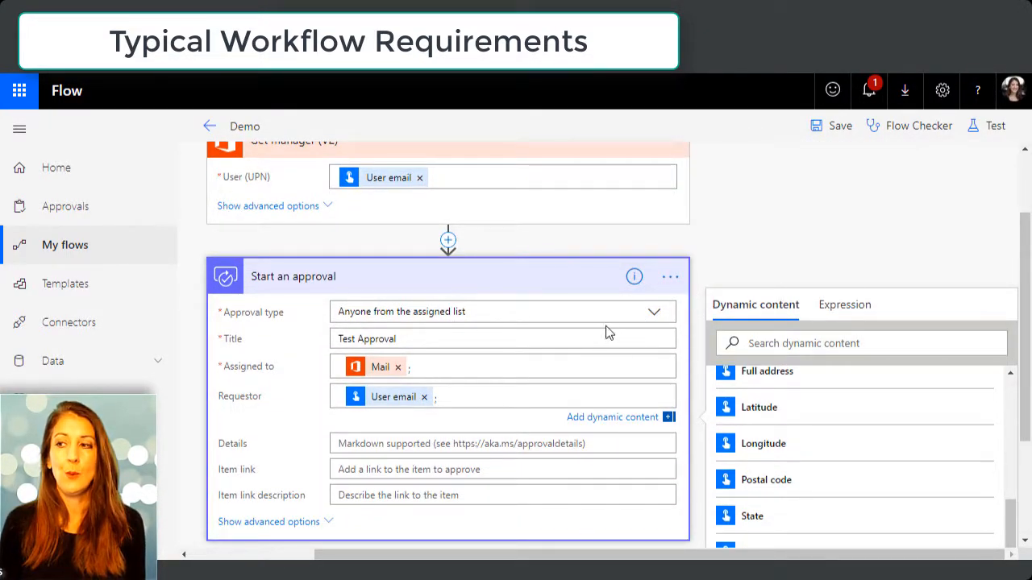
left_click(120, 210)
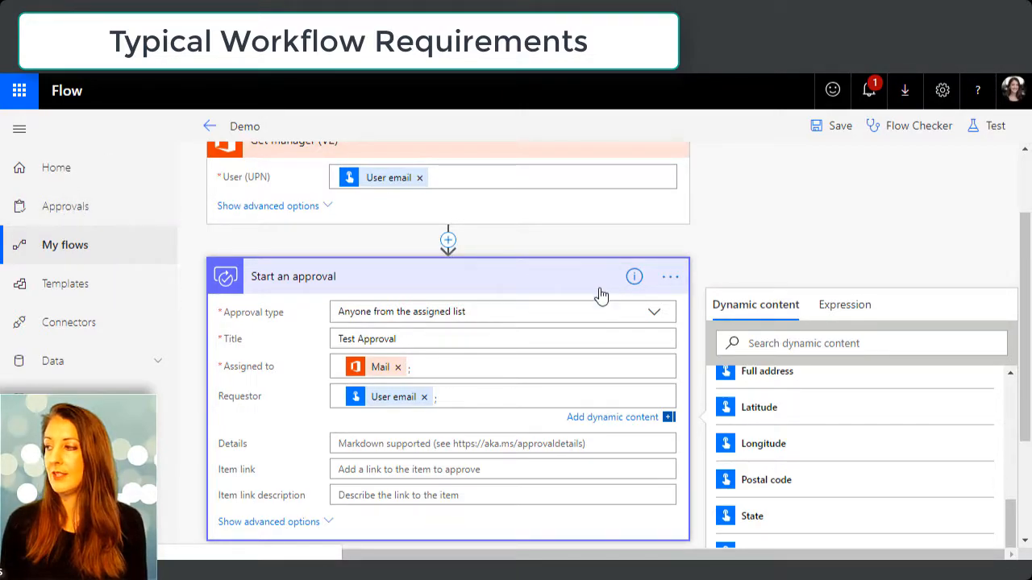
left_click(671, 282)
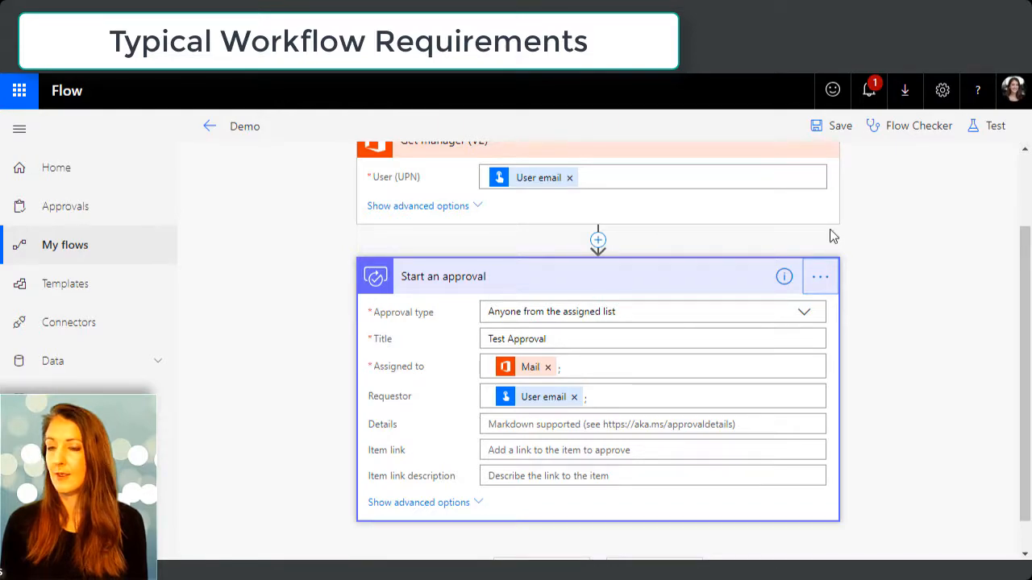
left_click(818, 275)
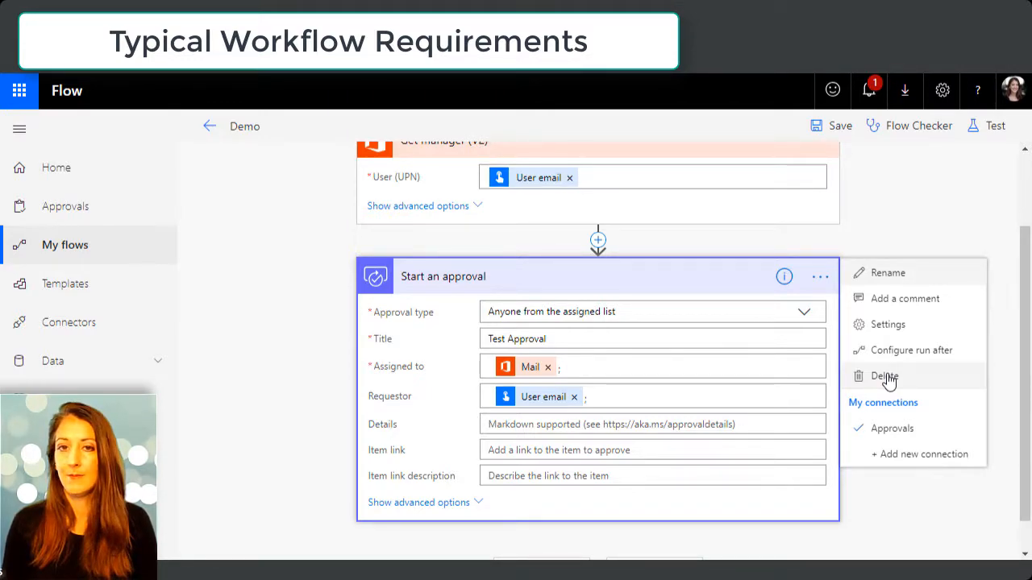
left_click(887, 379)
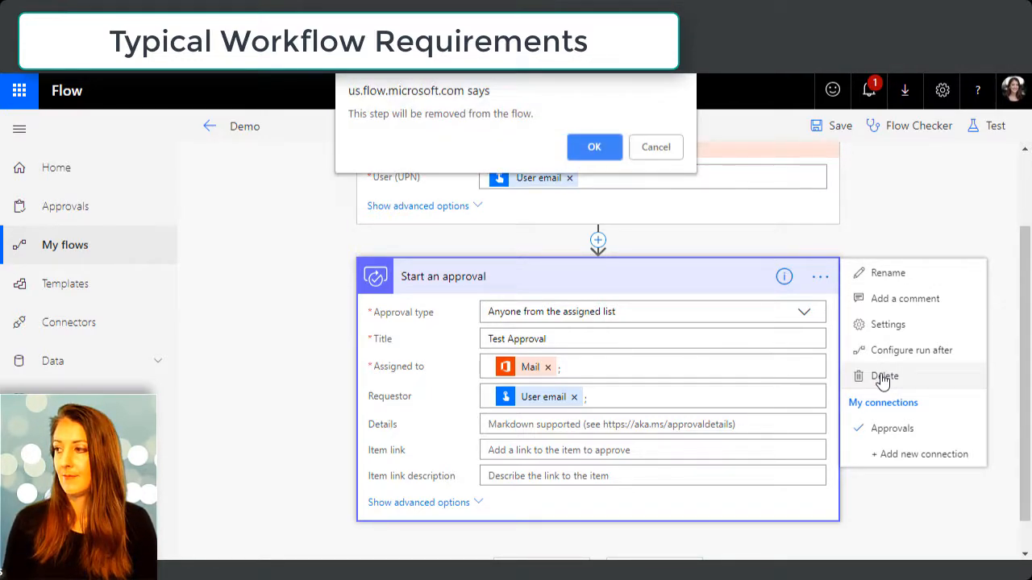
left_click(594, 147)
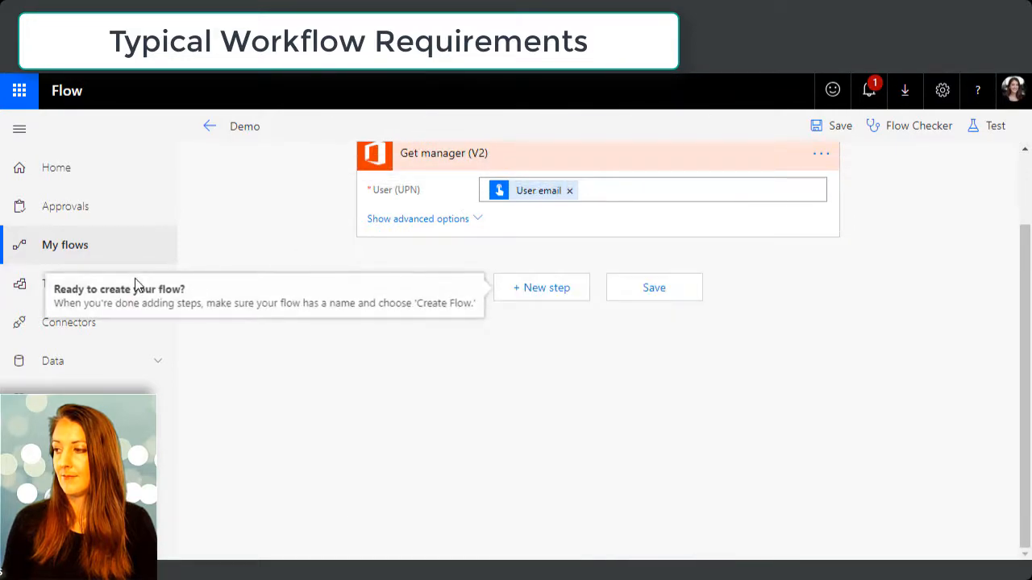
Add a step with the Office 365 Outlook action Send email with options, searching its actions for "send"
left_click(552, 294)
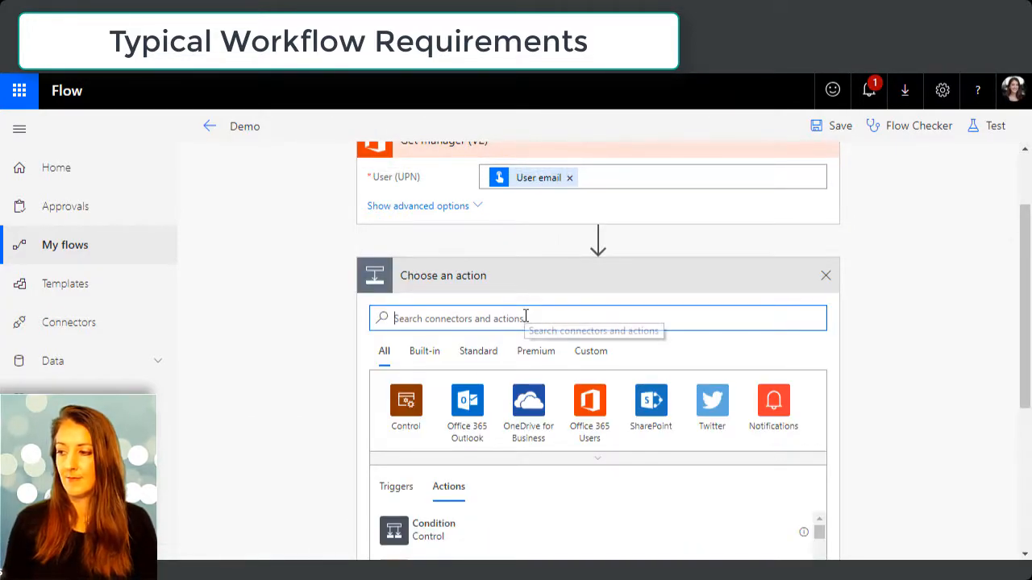
left_click(467, 401)
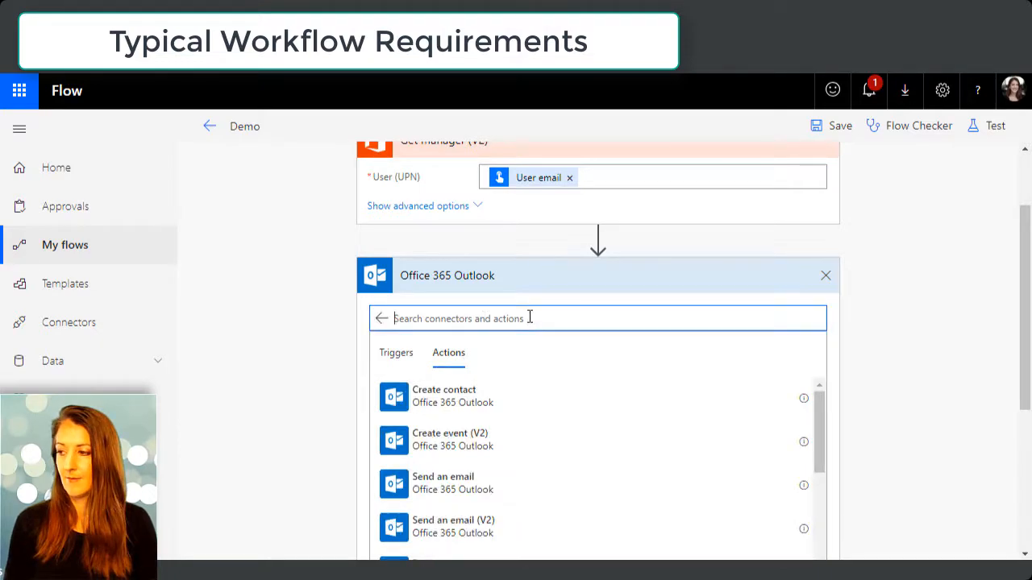
type("send")
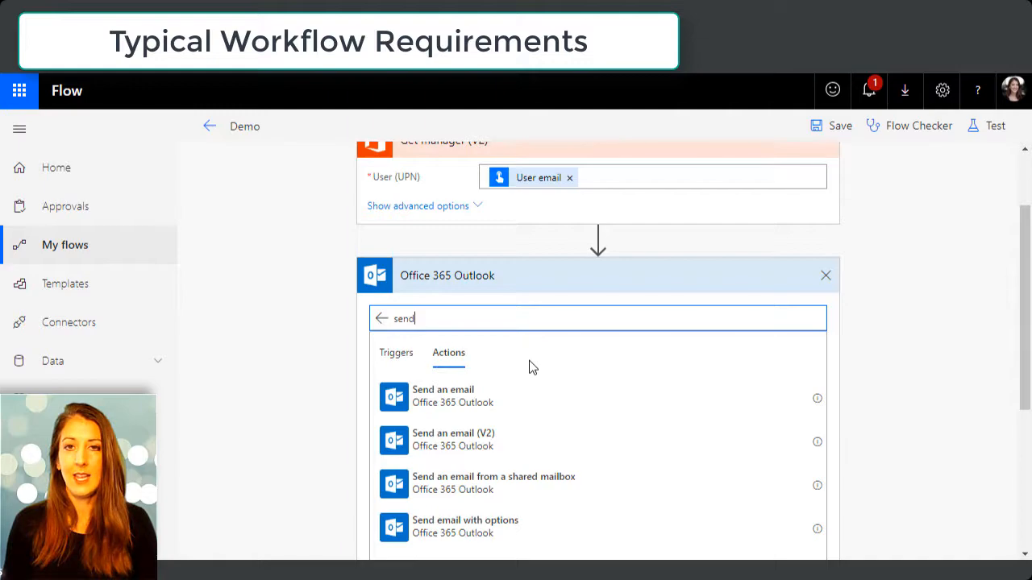
scroll(532, 379, "down", 1)
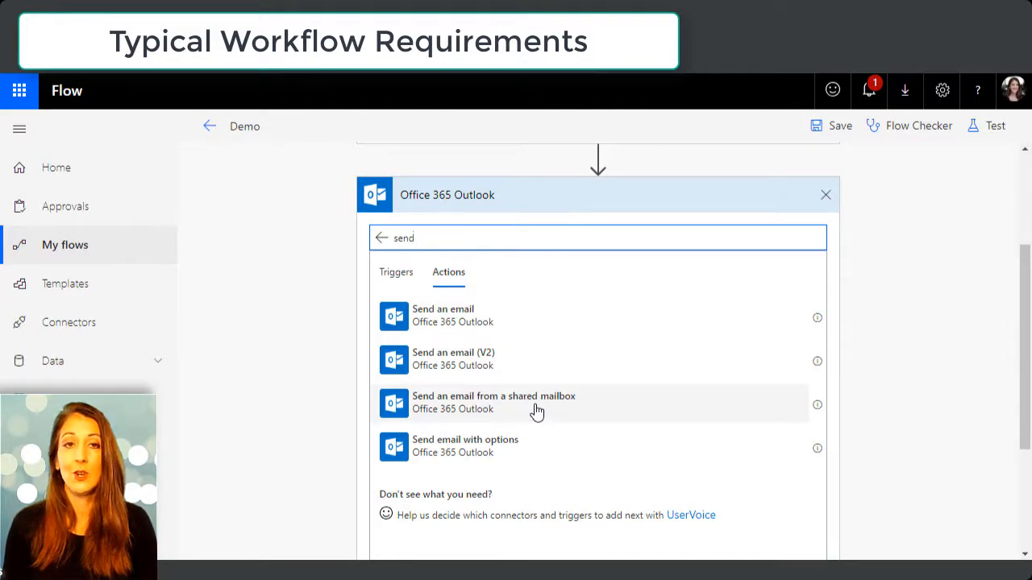
left_click(513, 451)
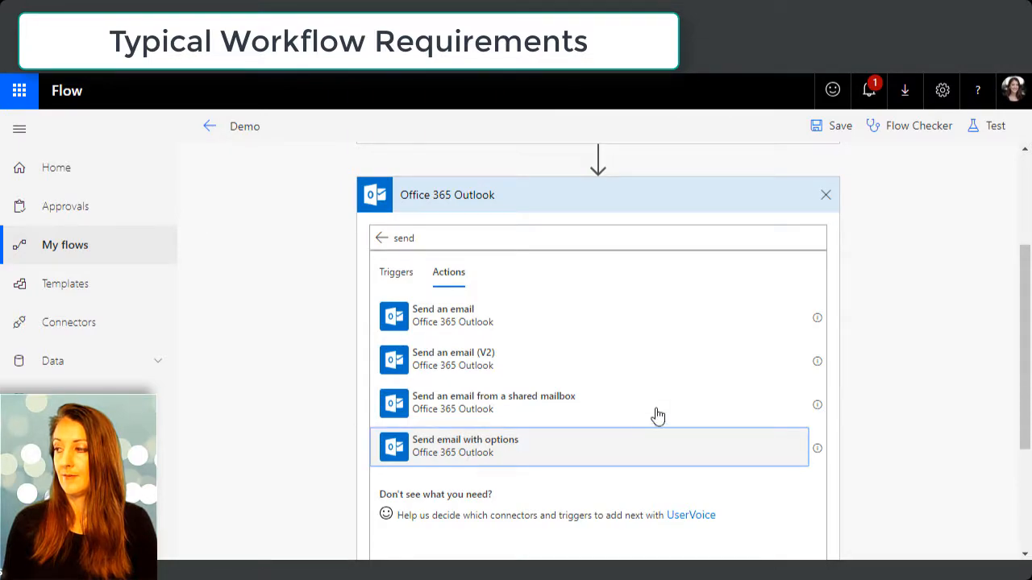
left_click(623, 327)
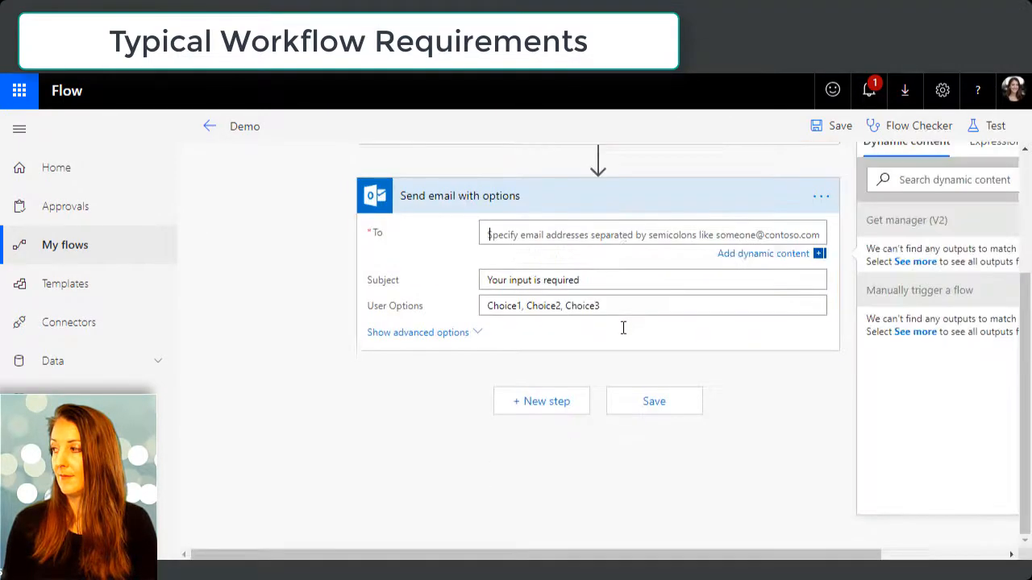
Address the options email to the manager using the Mail dynamic content from Get manager (V2)
left_click_drag(845, 557, 956, 556)
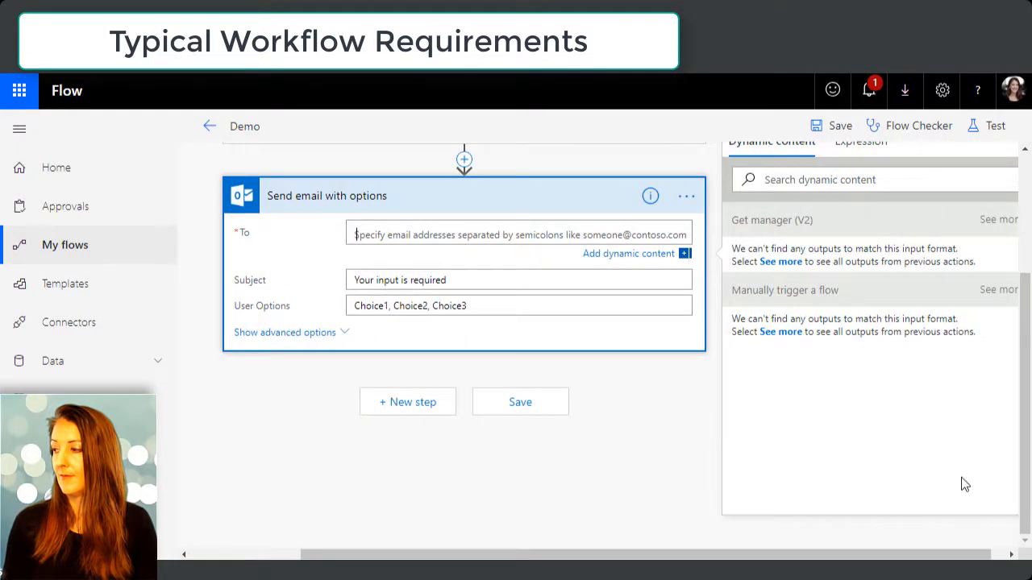
left_click(991, 219)
scroll(875, 323, "down", 5)
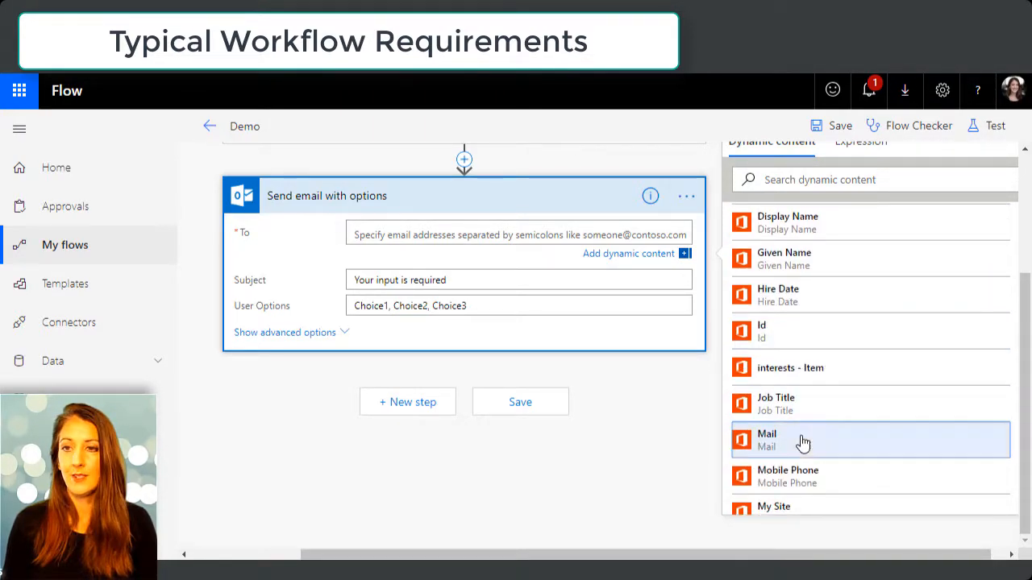
left_click(802, 440)
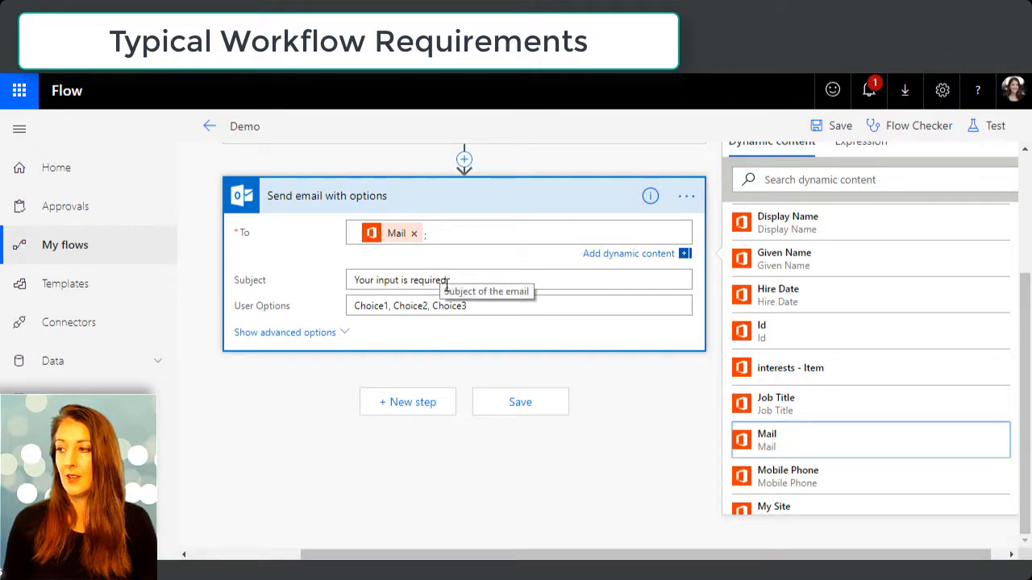
Set the email's subject to "What do you think?" and its selection text to "Where should we have the company picnic?"
left_click(475, 280)
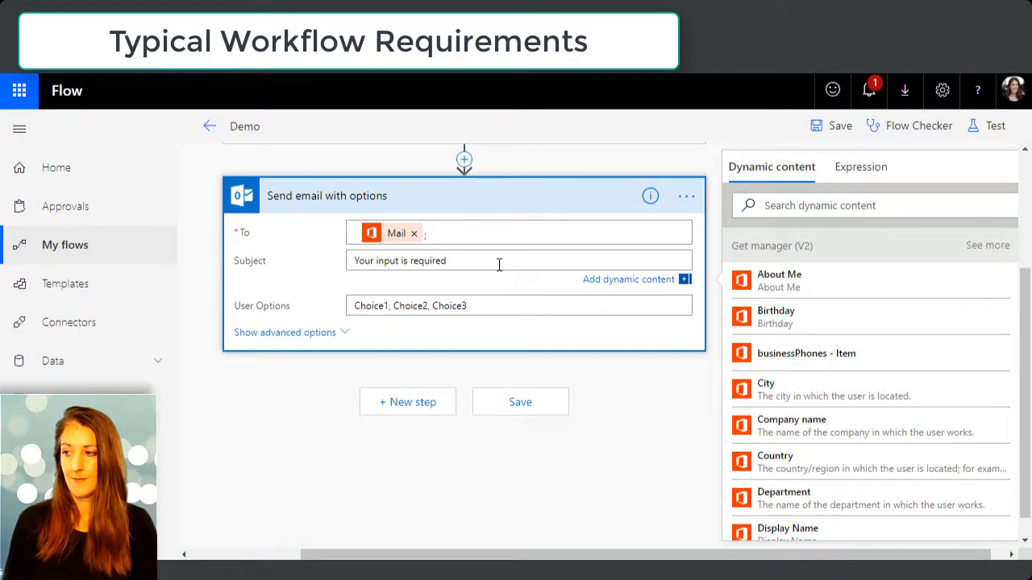
left_click_drag(424, 262, 316, 263)
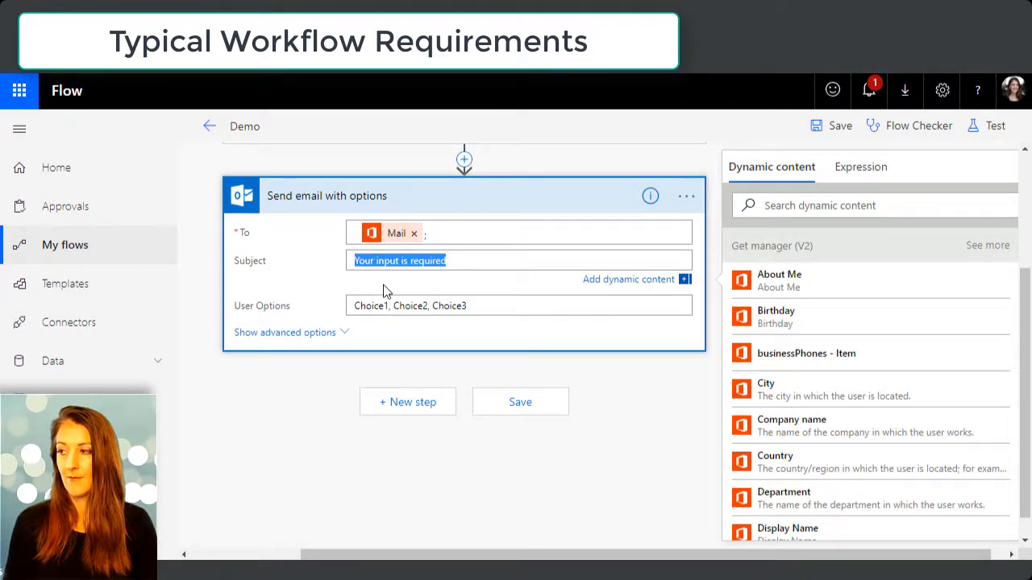
type("What do you think?")
left_click(405, 303)
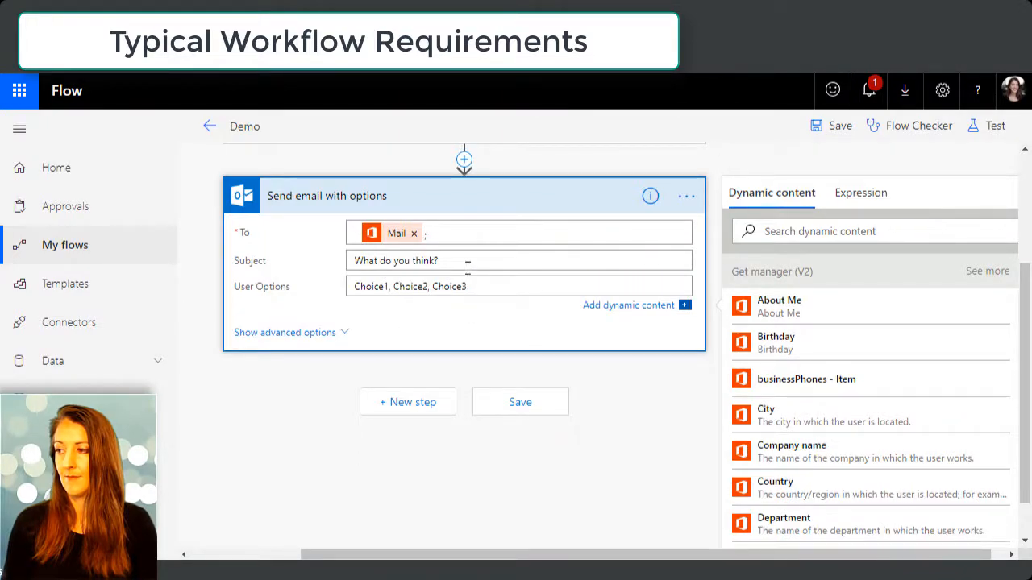
left_click(314, 338)
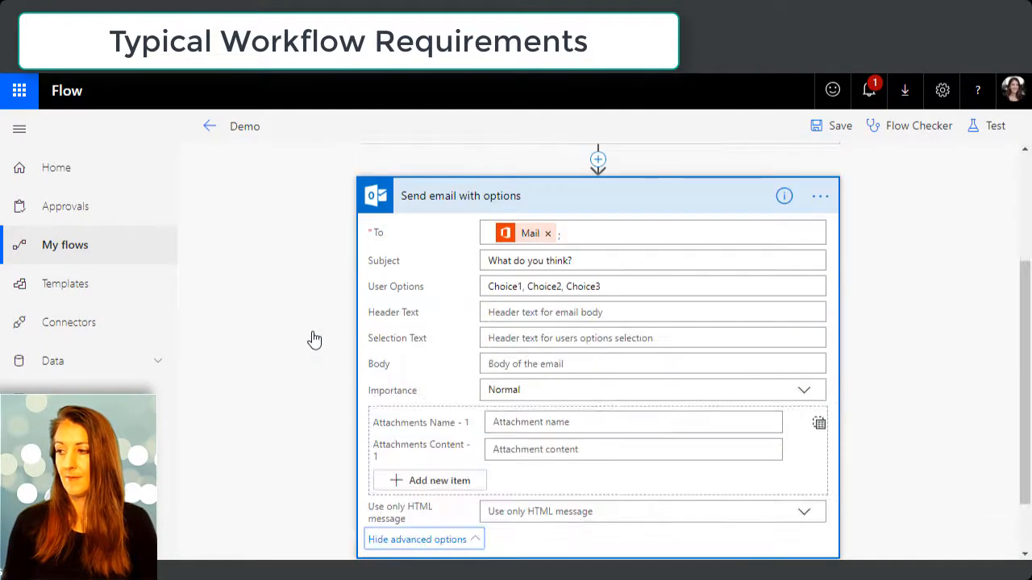
left_click(600, 340)
type("Where should we have the company picnic?")
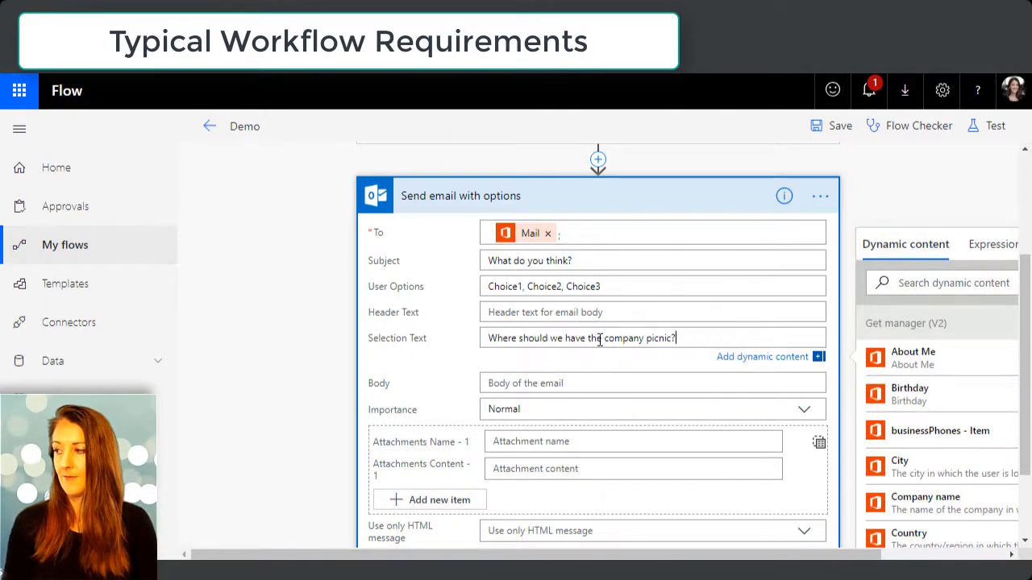
Replace the email's user options with "The Park, Corporate Office, Chuck-e-Cheese"
left_click(588, 286)
key("ctrl+a")
type("T")
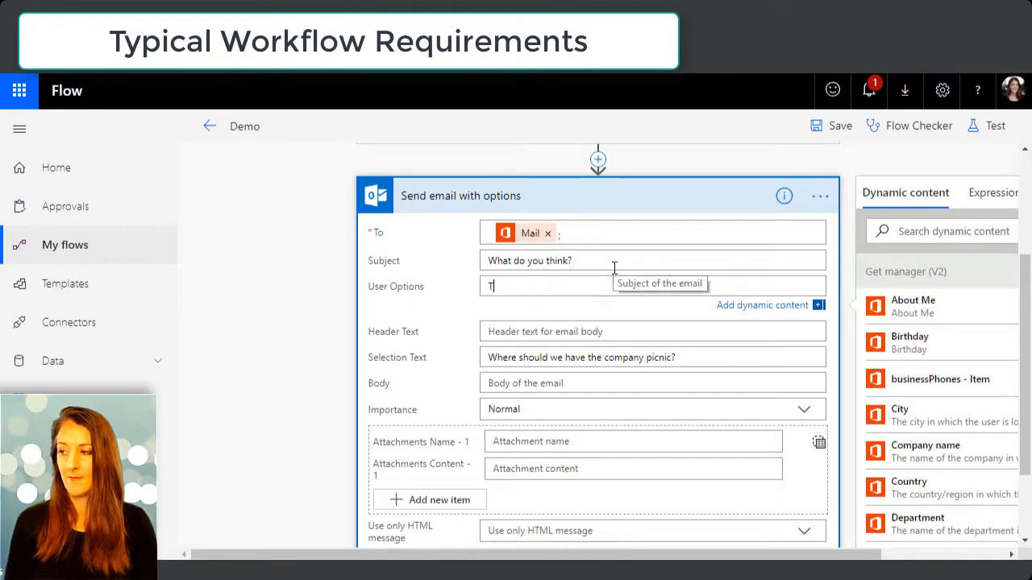
type("he Park, Corporate Office, Ch")
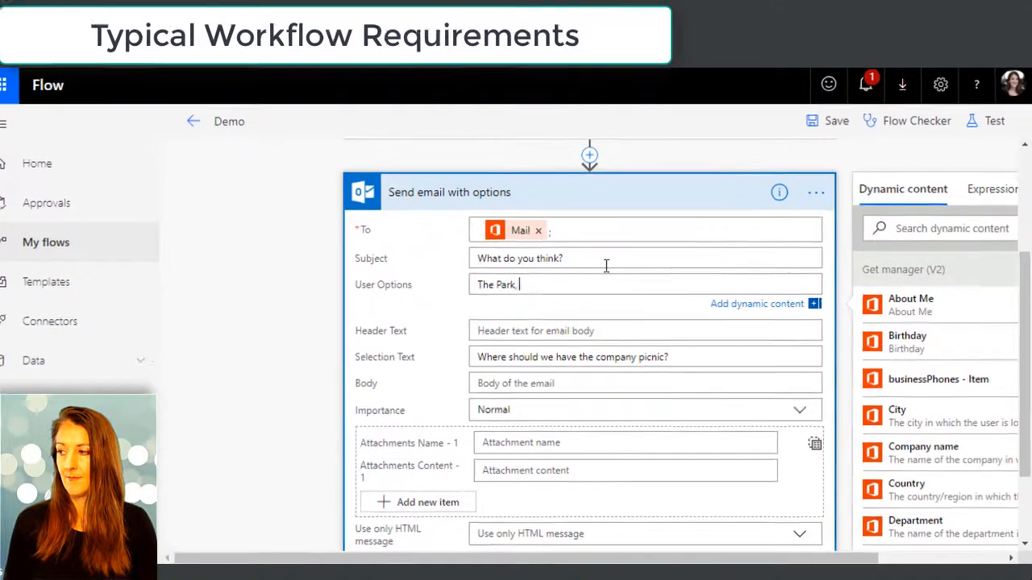
type("uck")
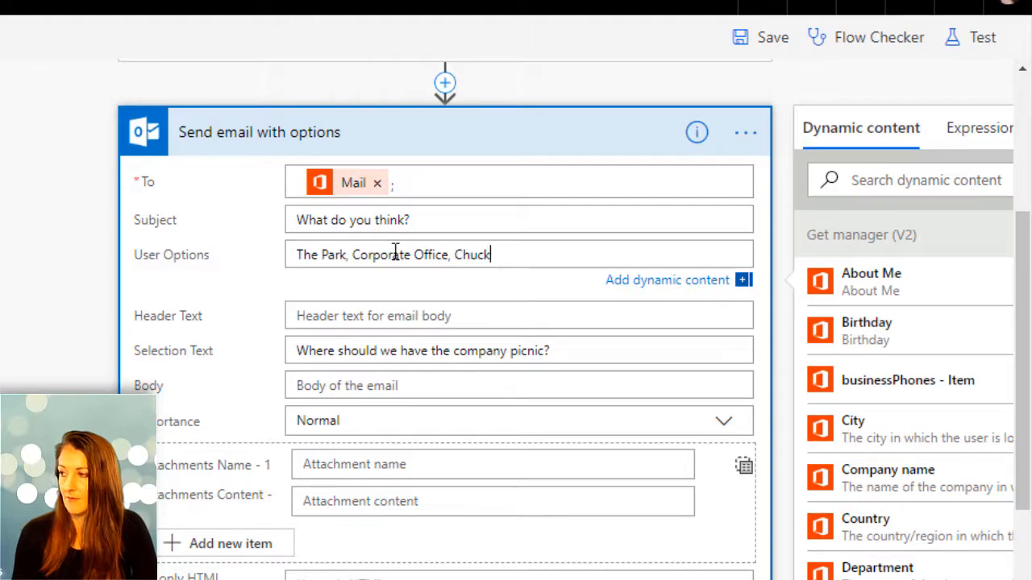
type("-e-Ch")
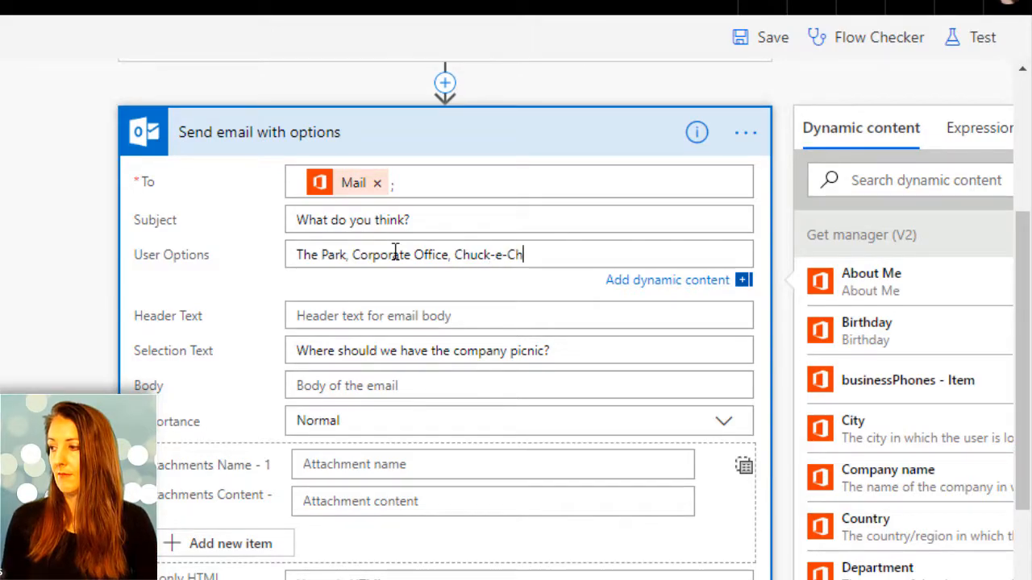
type("eese")
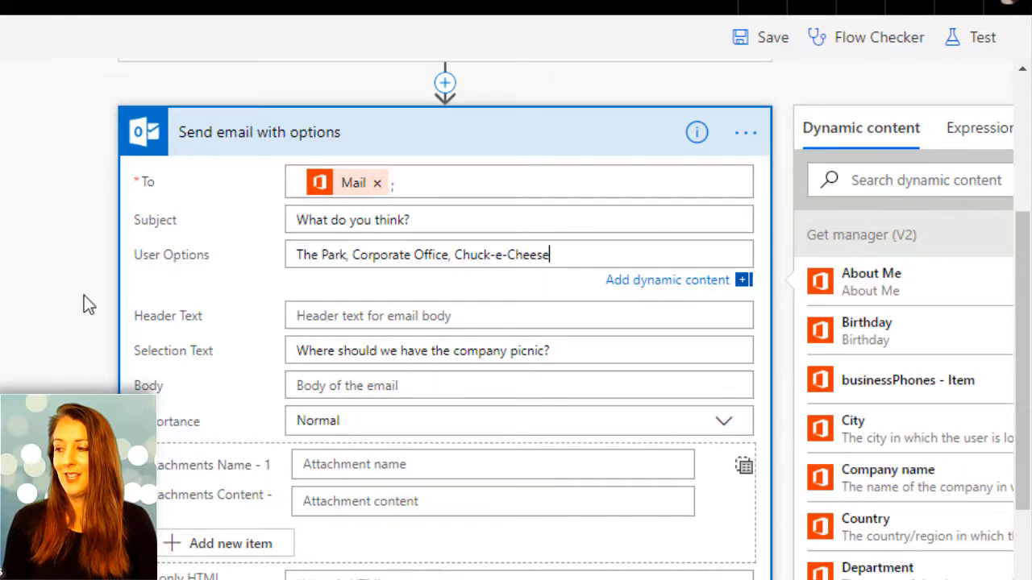
Add a Switch control after the options email, searching the connectors and actions for "switch"
scroll(95, 327, "down", 2)
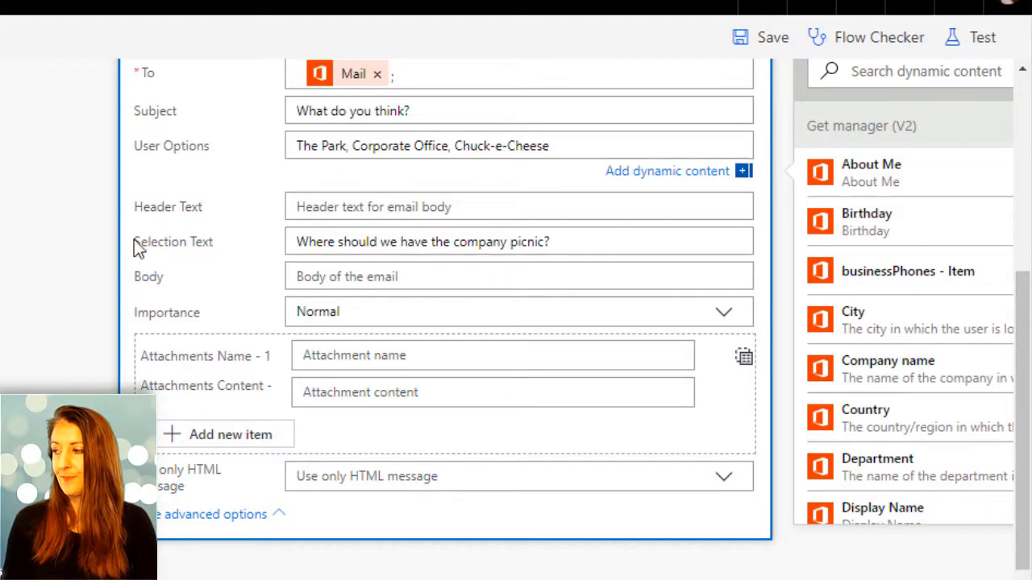
scroll(115, 283, "down", 1)
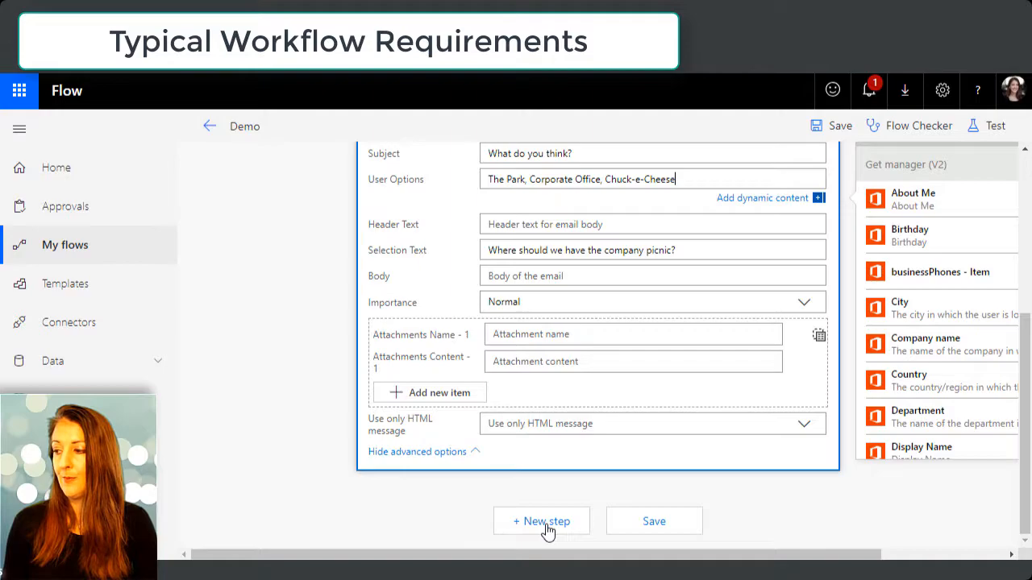
left_click(545, 524)
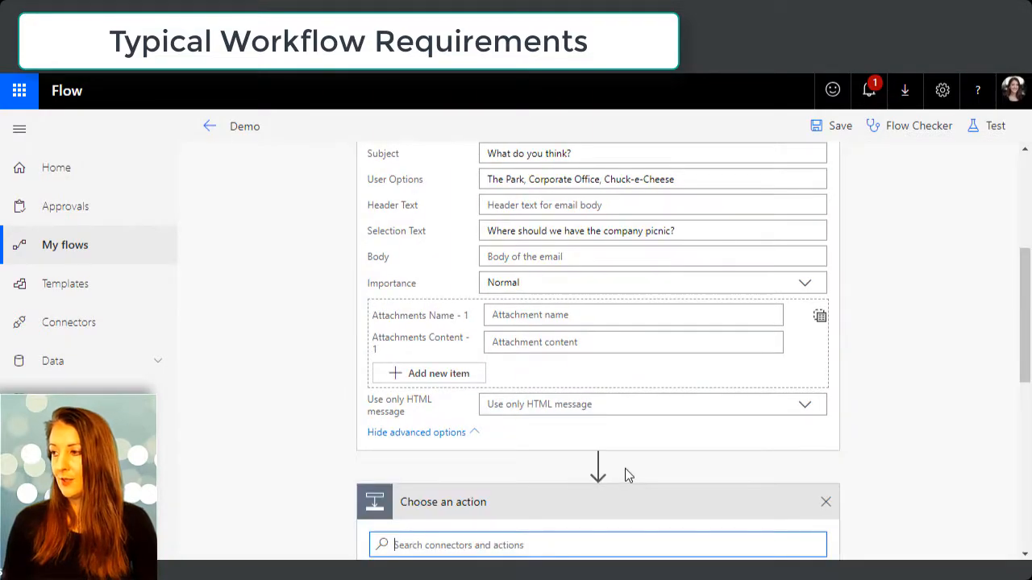
scroll(567, 394, "down", 3)
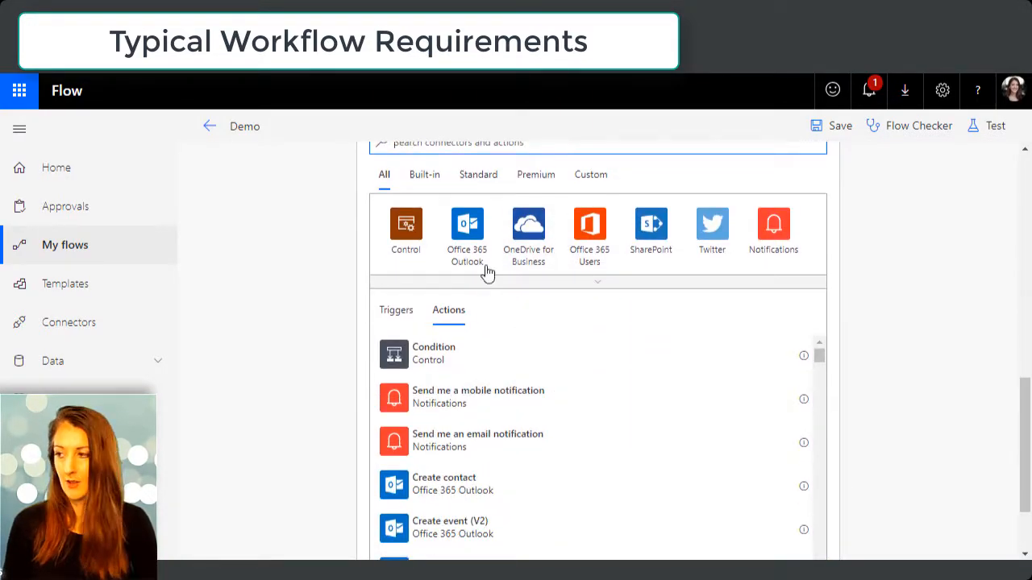
scroll(499, 218, "up", 2)
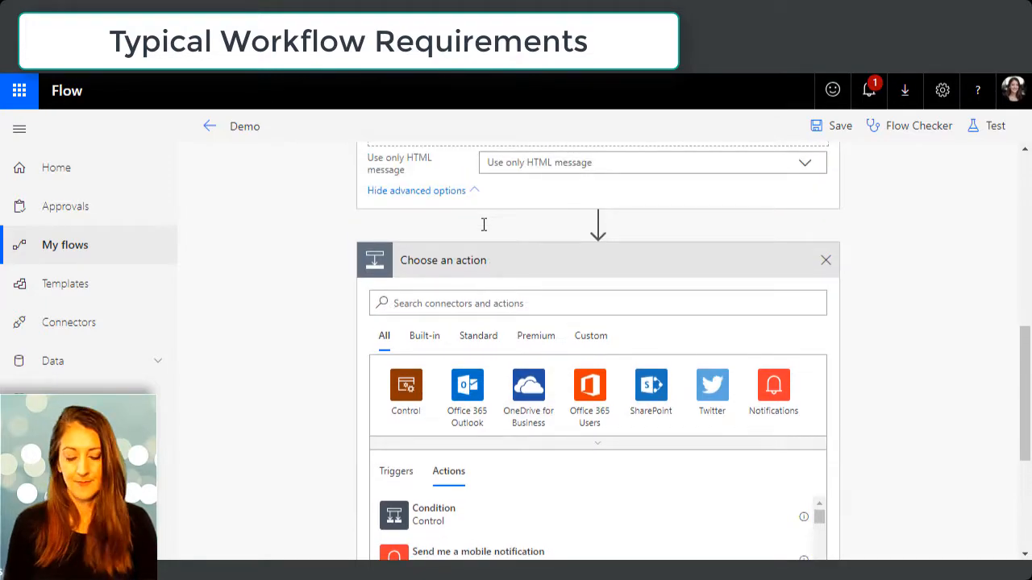
left_click(488, 302)
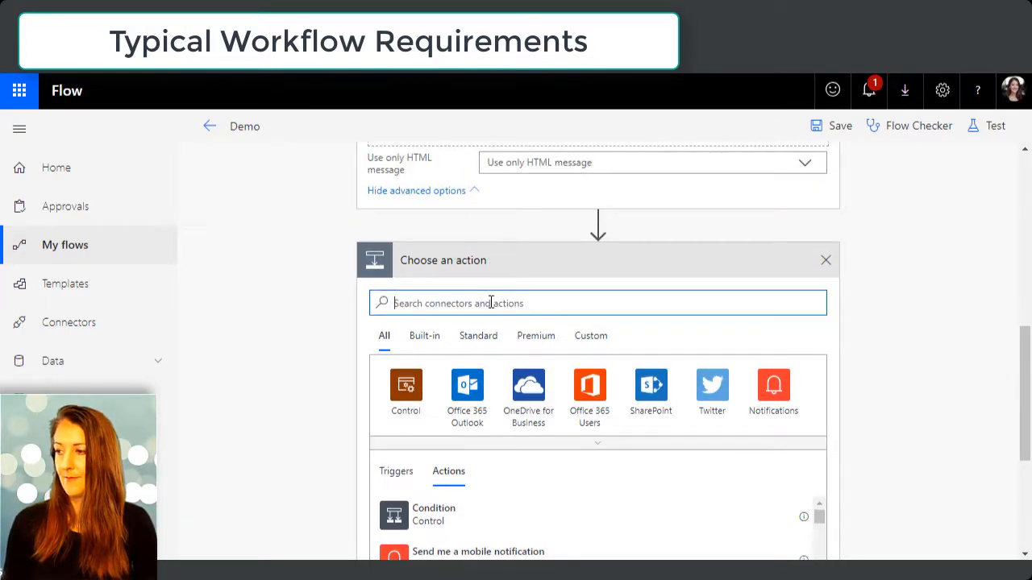
type("switch")
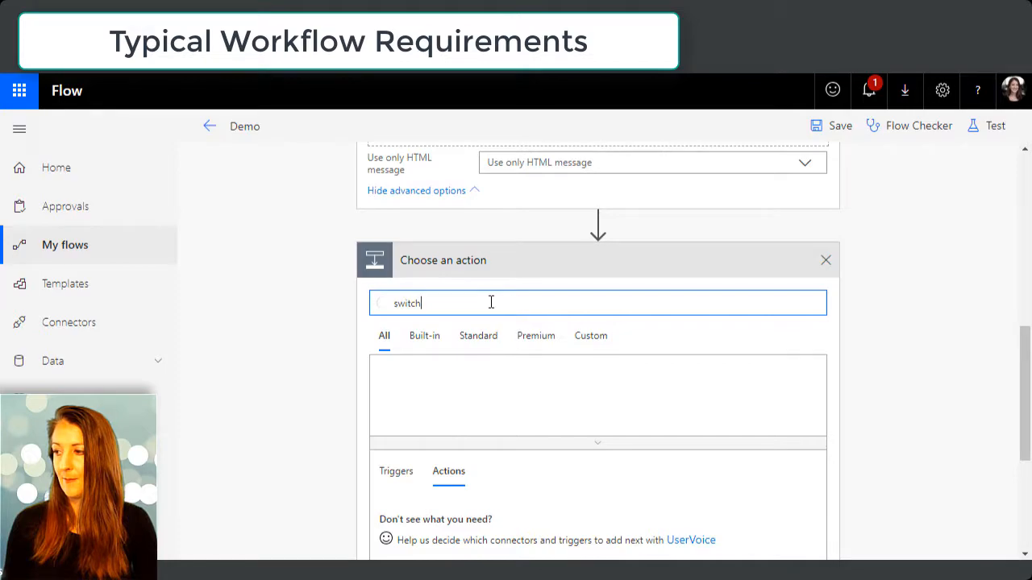
left_click(425, 512)
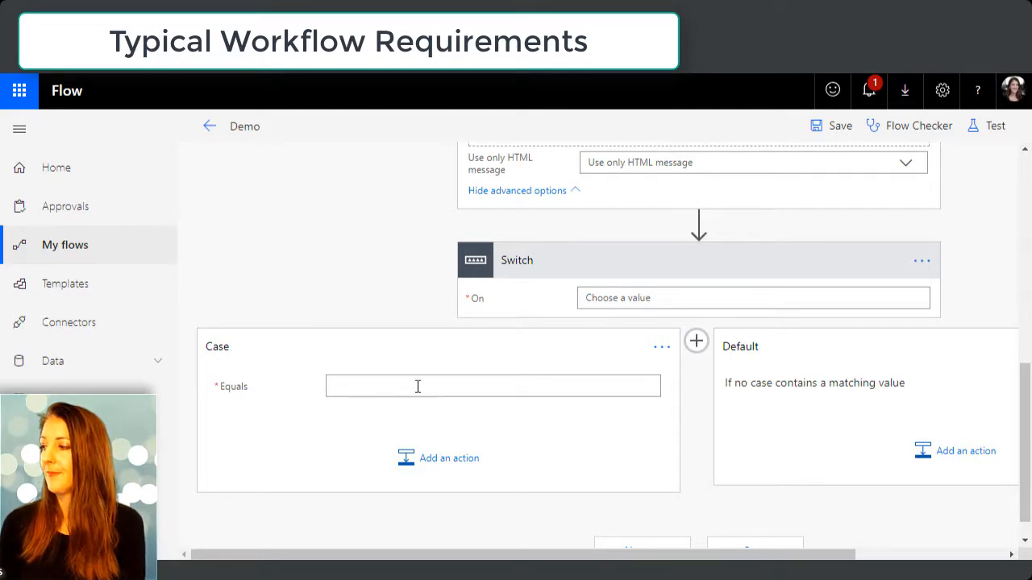
Set the Switch's On value to the SelectedOption dynamic content from Send email with options
left_click(645, 300)
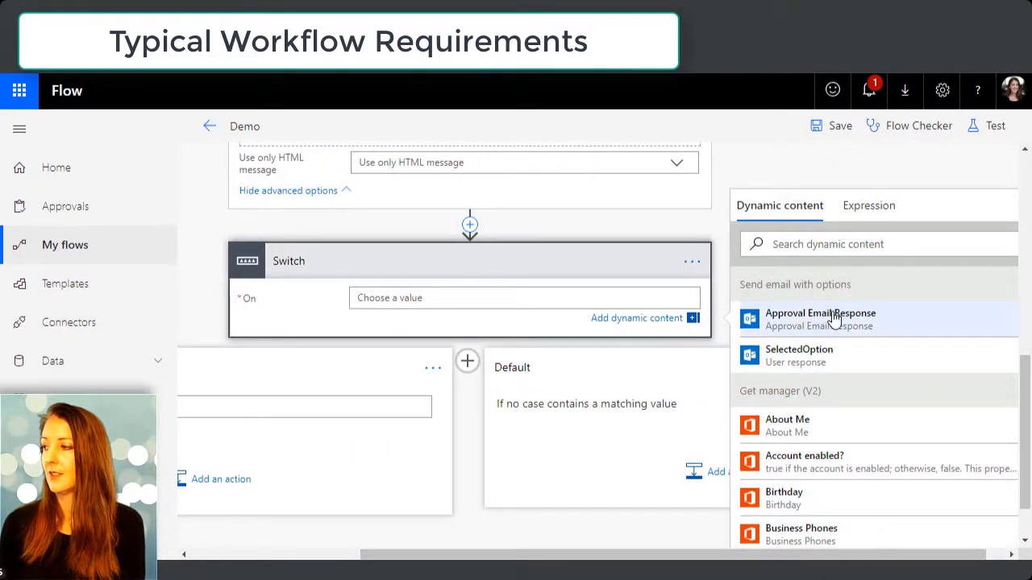
left_click(822, 361)
left_click_drag(677, 555, 507, 554)
scroll(662, 307, "up", 3)
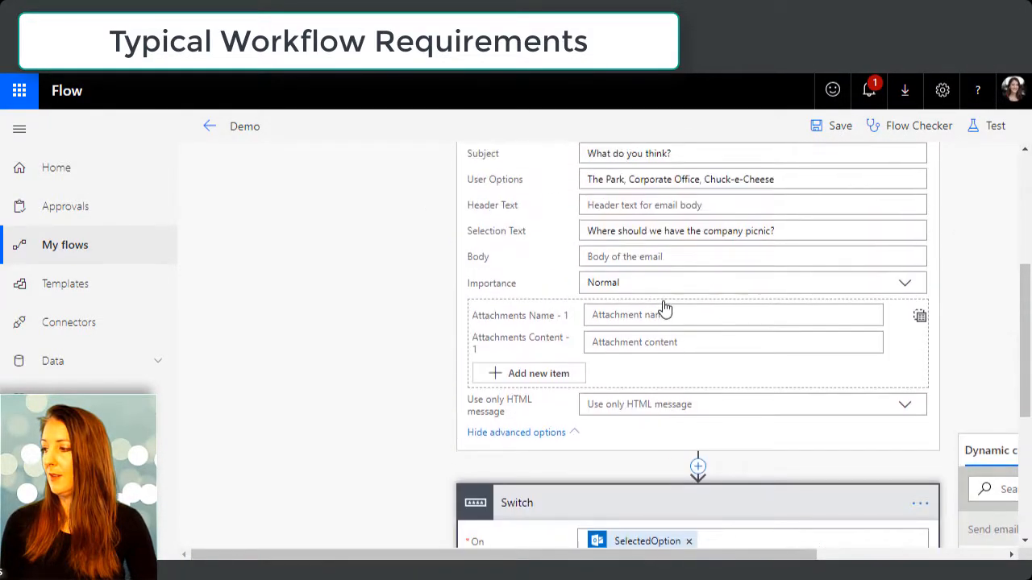
Hide the advanced options of Send email with options and set the first Switch case to equal "The Park"
scroll(663, 308, "up", 1)
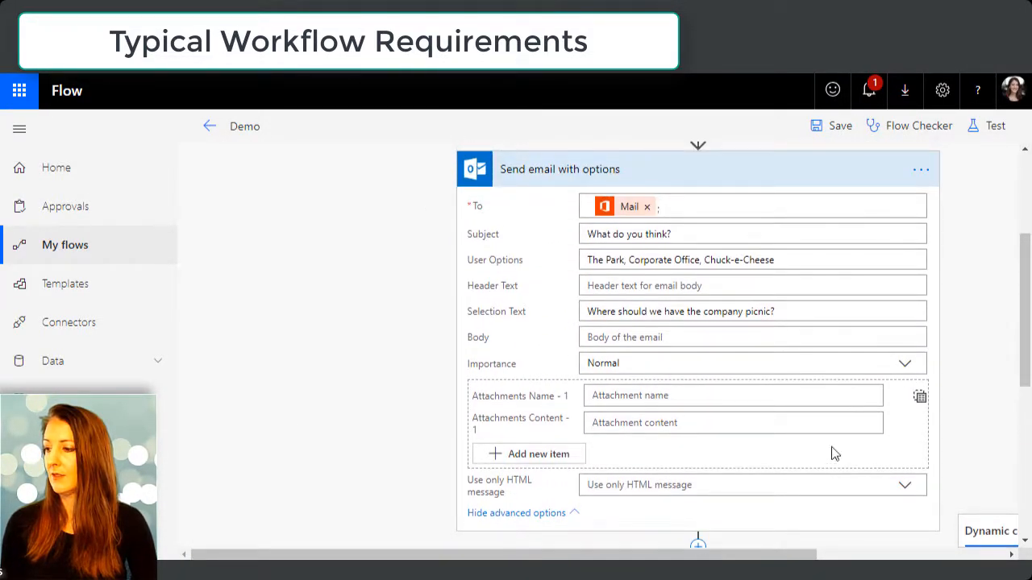
left_click(520, 512)
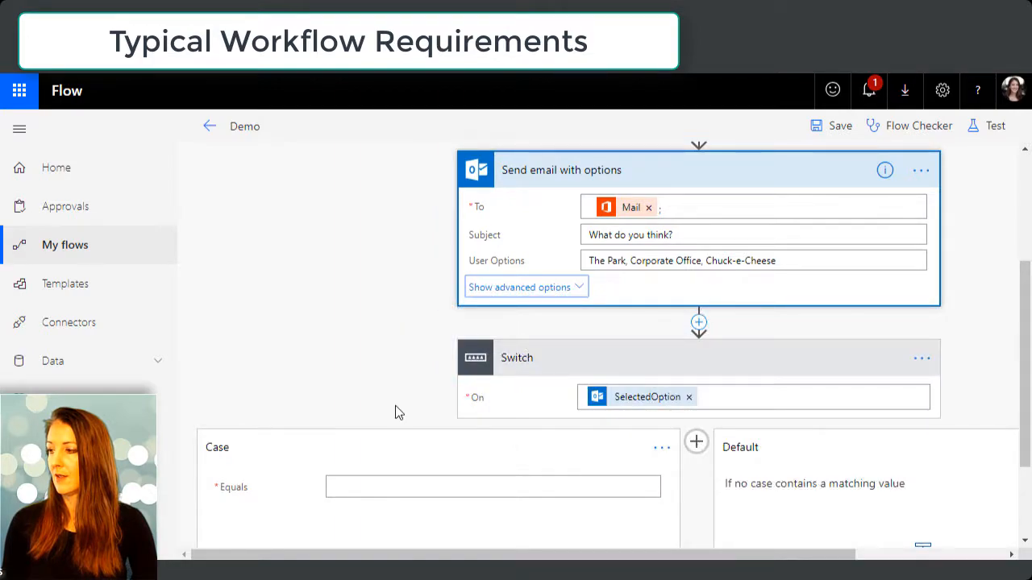
scroll(396, 408, "down", 2)
scroll(405, 362, "up", 2)
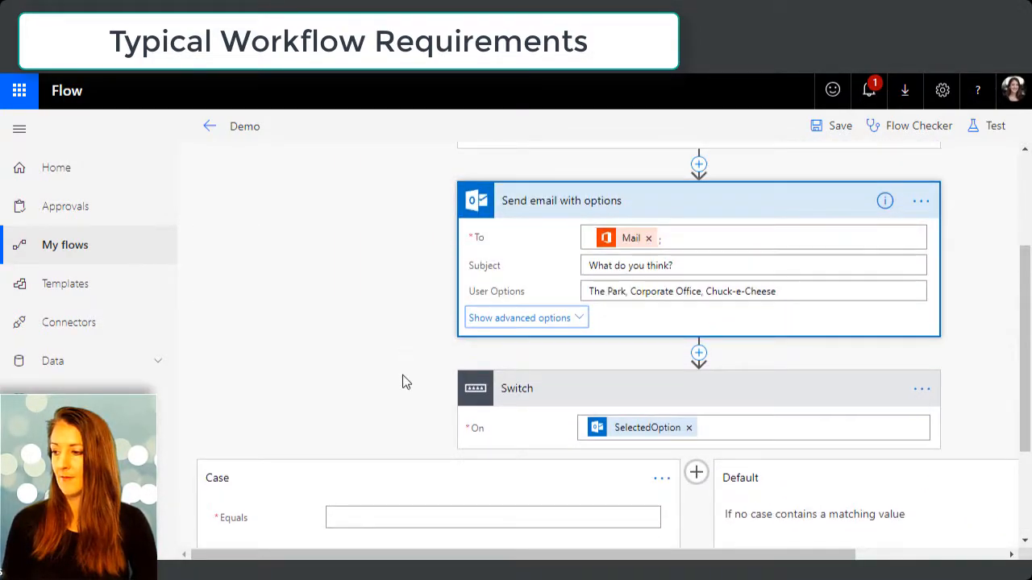
left_click(388, 522)
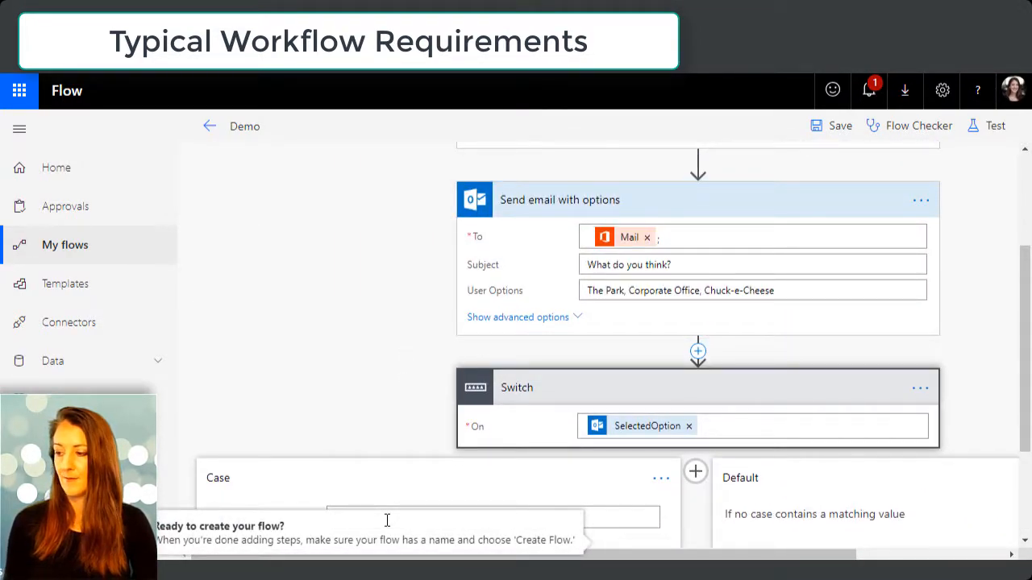
type("The Park")
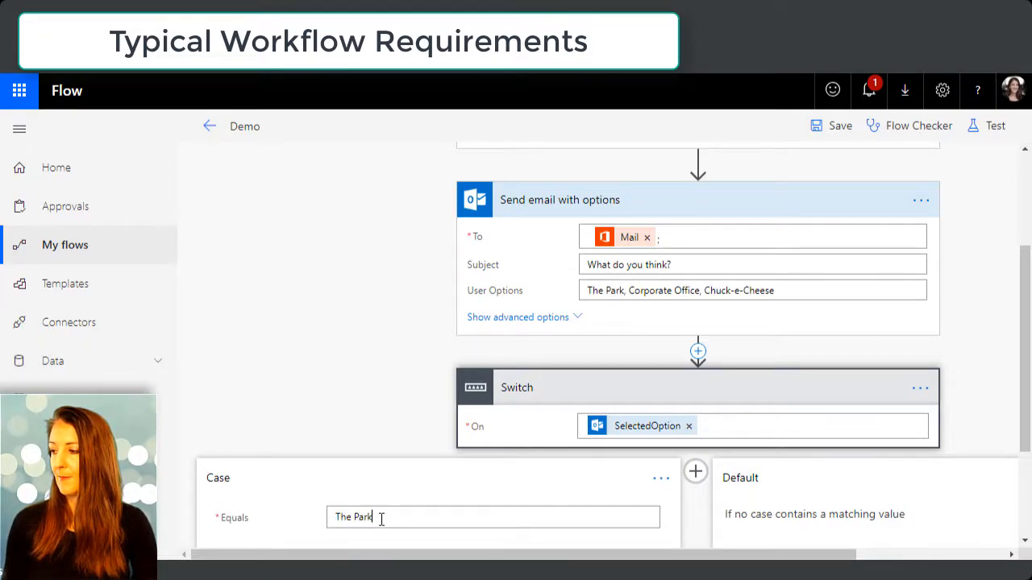
Add a second case to the Switch that equals "Corporate Office"
left_click_drag(565, 555, 680, 554)
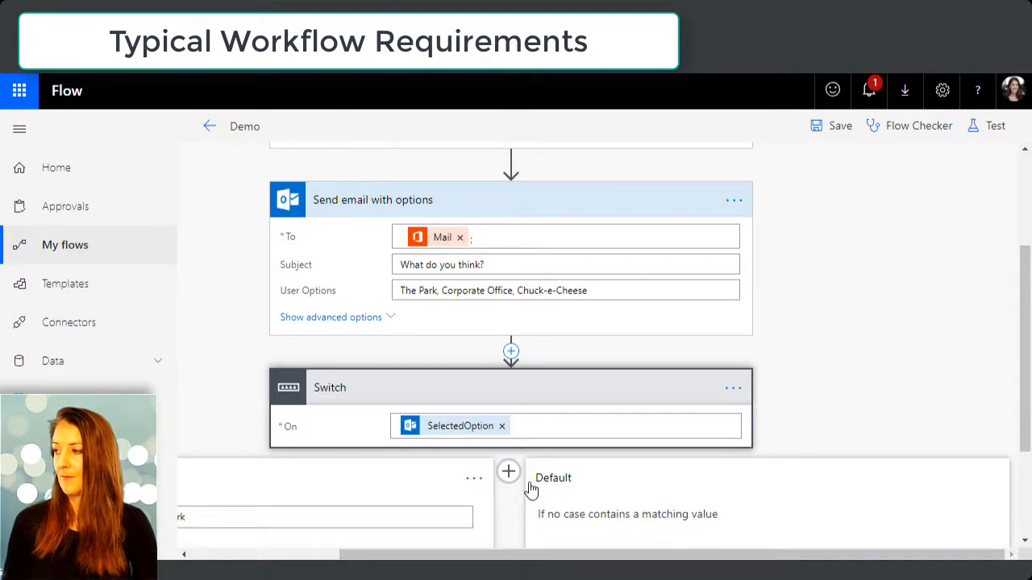
left_click(509, 472)
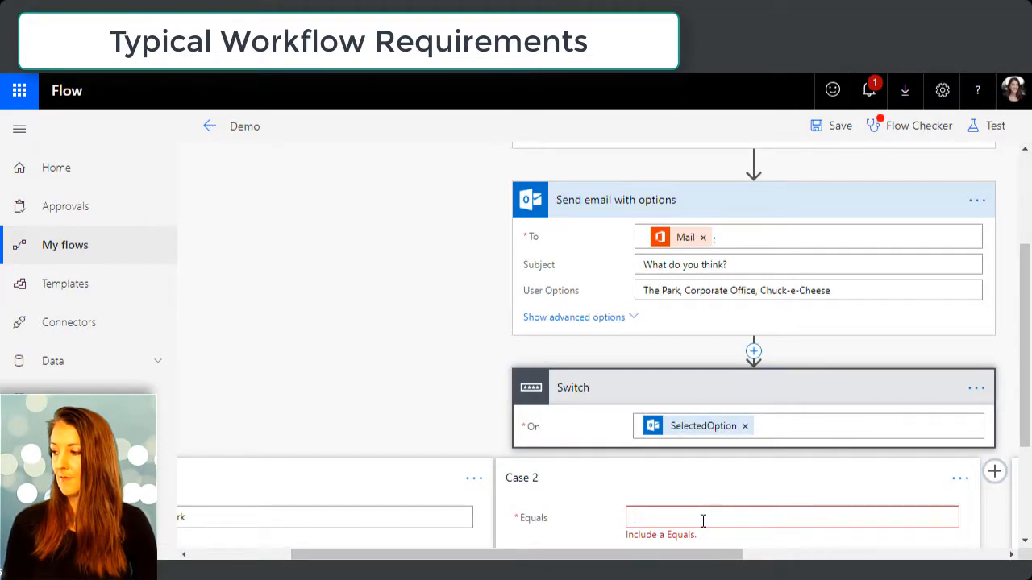
type("Corpora")
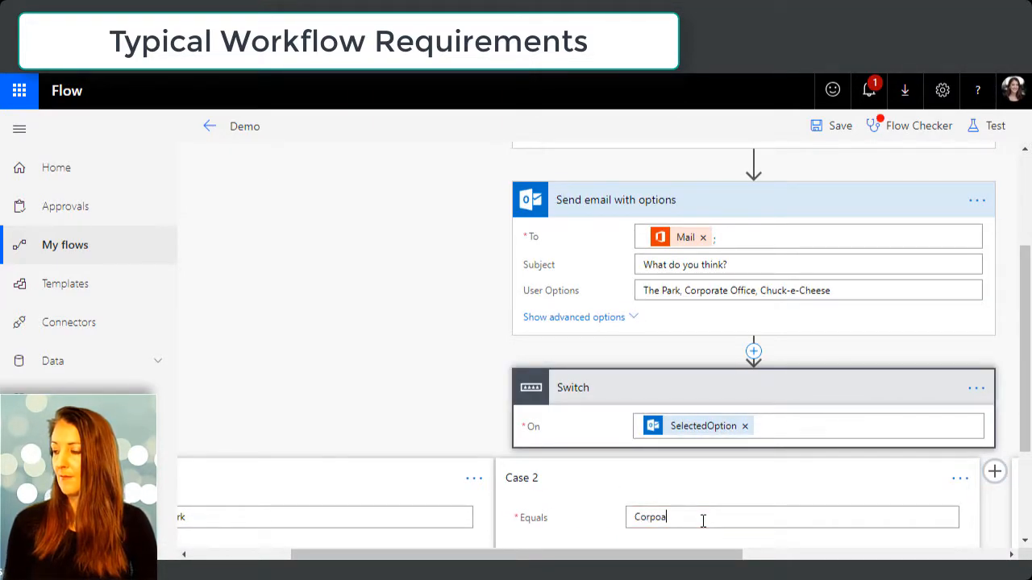
key("BackSpace")
type("rate Office")
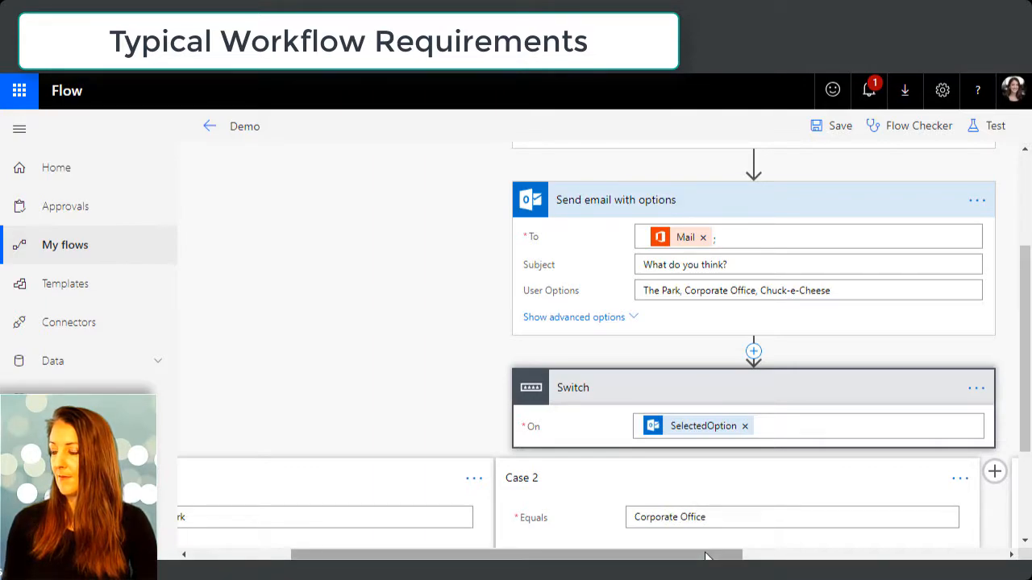
left_click_drag(709, 553, 867, 552)
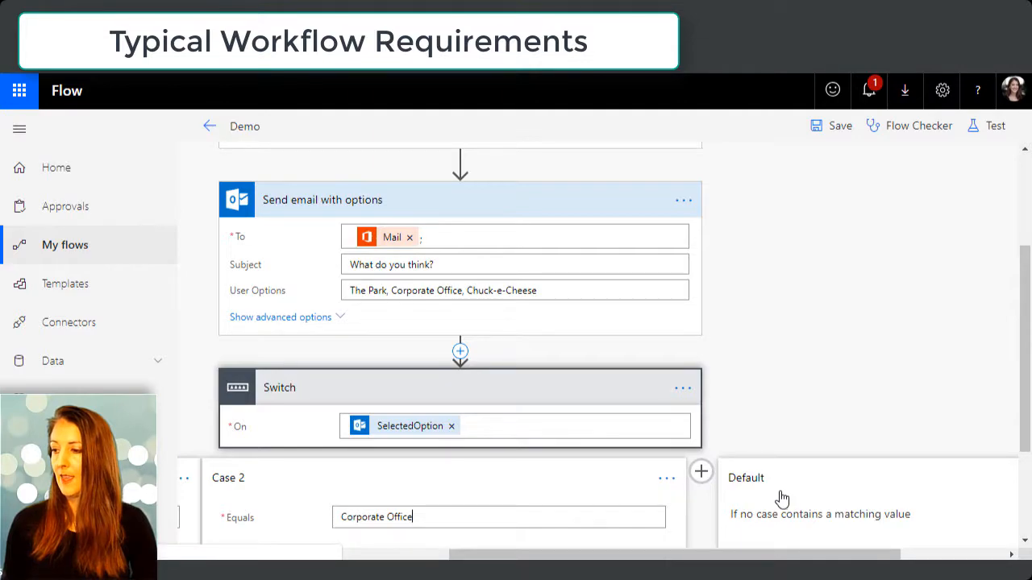
left_click_drag(753, 555, 554, 548)
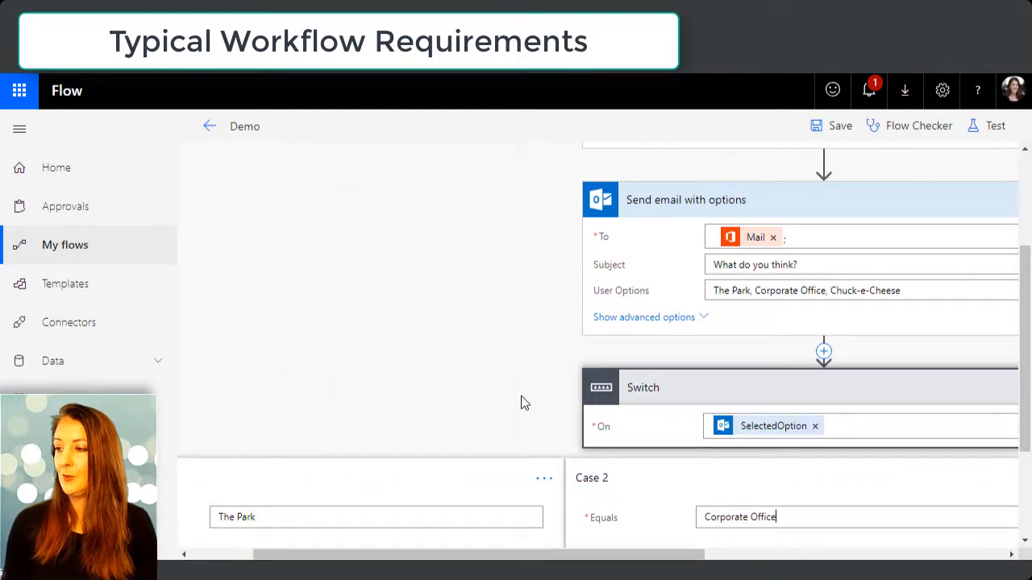
scroll(1029, 349, "down", 2)
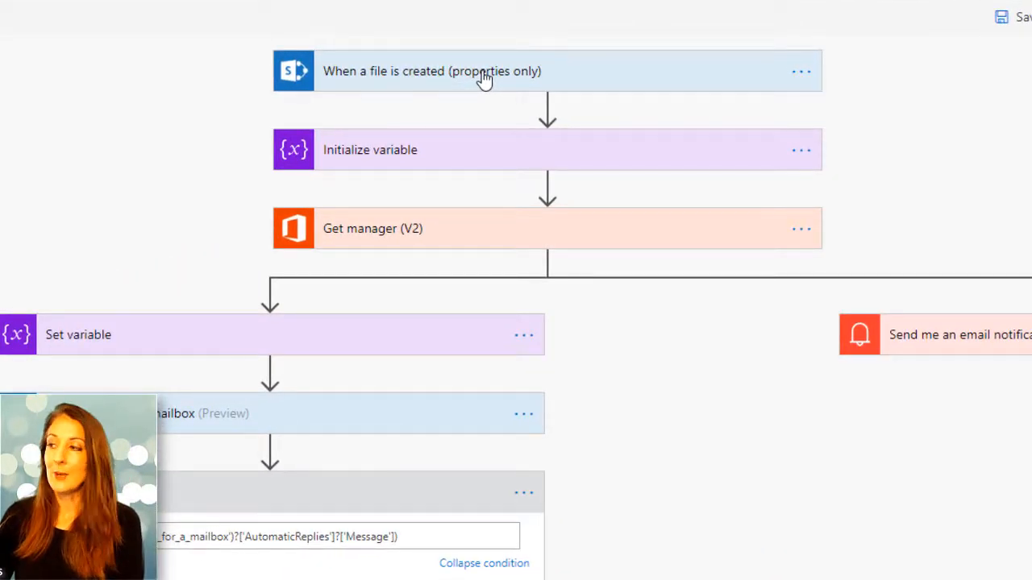
In the policy approval flow, inspect the settings of the Initialize variable and Get manager (V2) actions
left_click(484, 153)
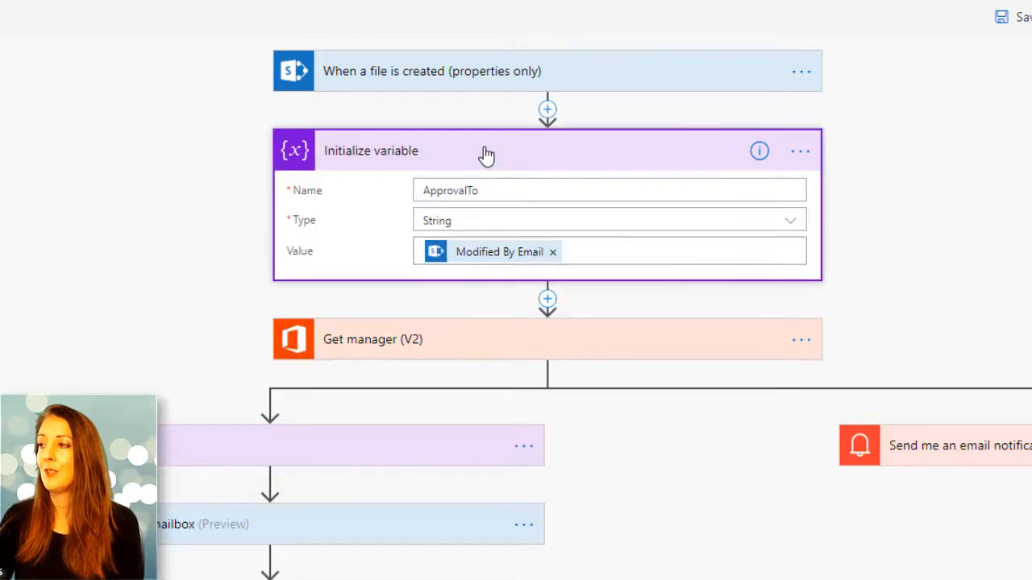
left_click(486, 155)
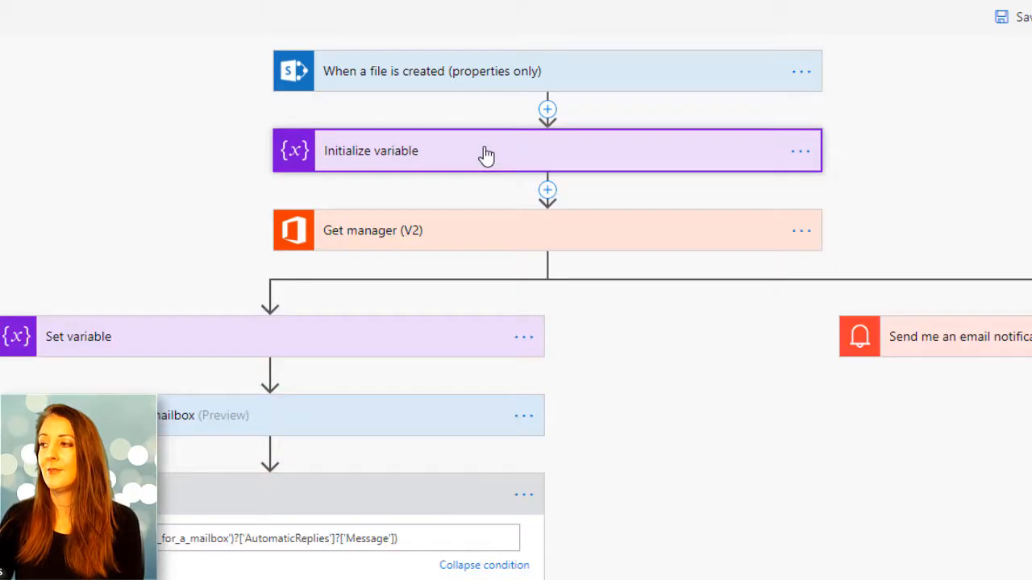
left_click(457, 235)
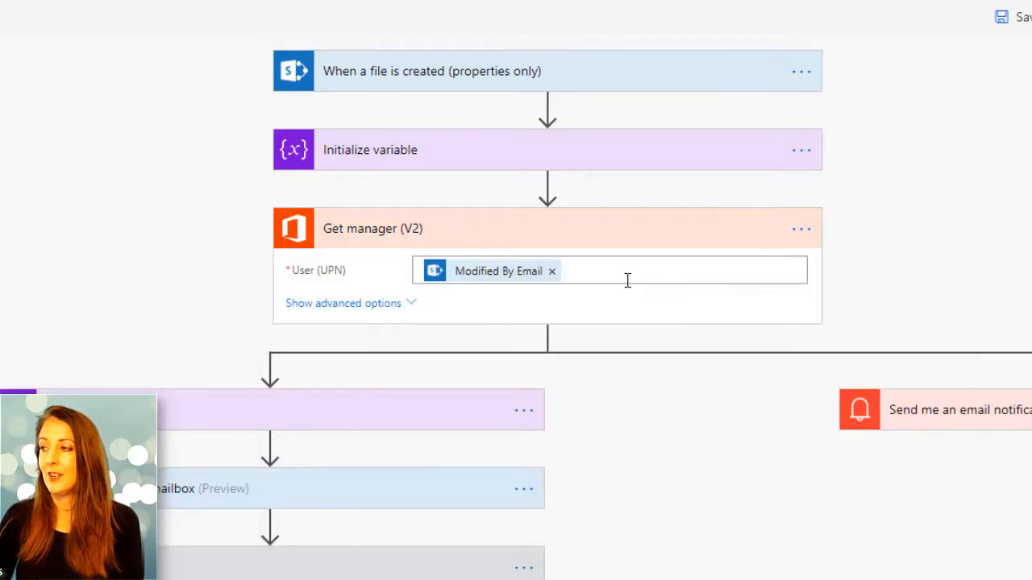
left_click(706, 235)
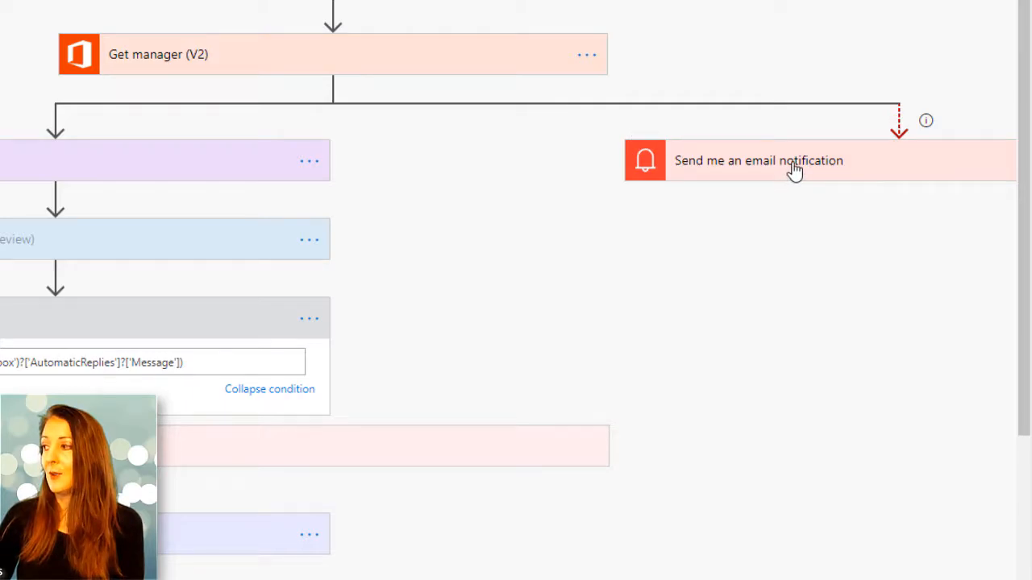
Inspect the contents of Send me an email notification and its run-after configuration, leaving the configuration without changes
left_click(857, 172)
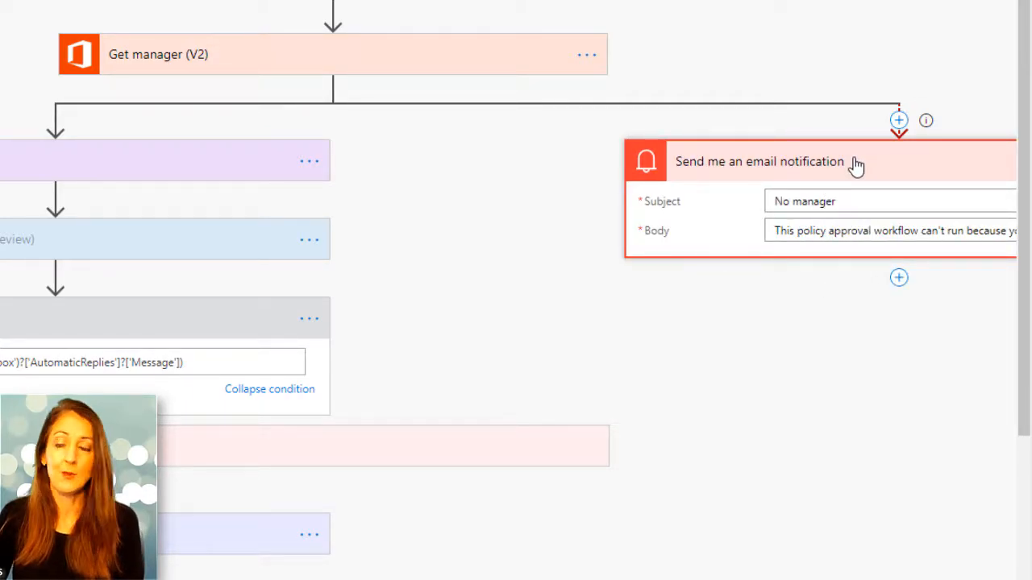
left_click(871, 166)
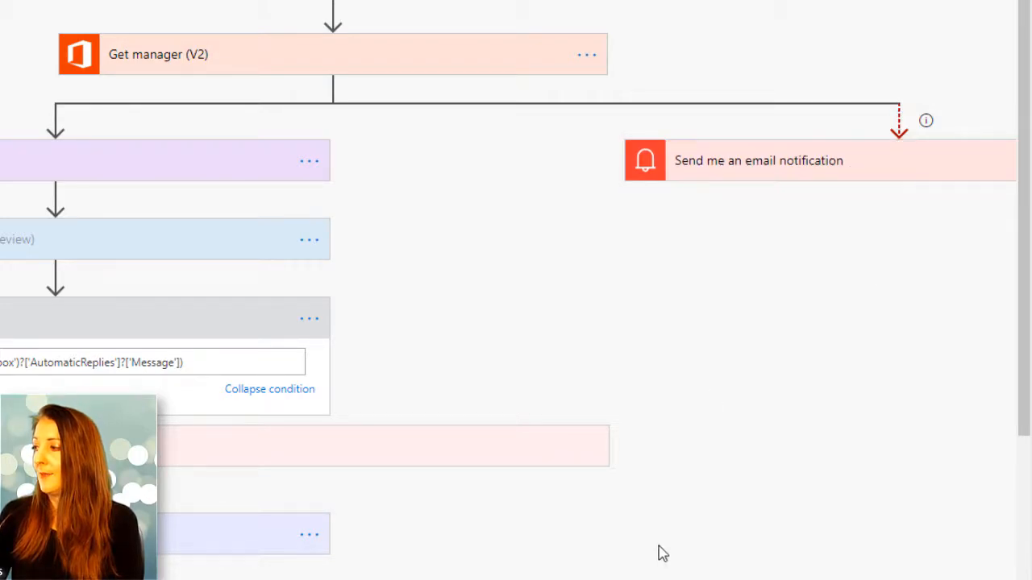
scroll(938, 220, "right", 3)
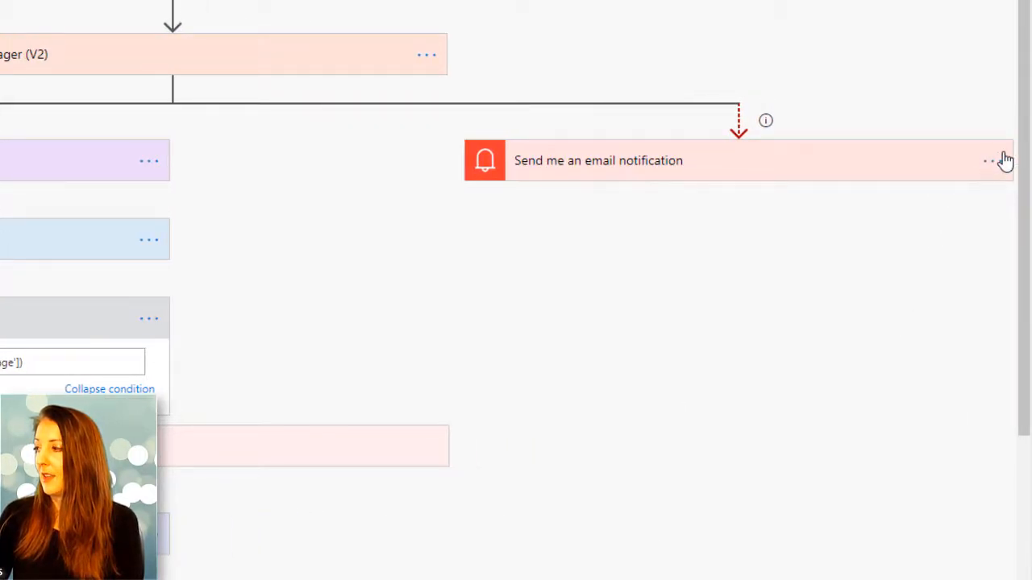
left_click(994, 163)
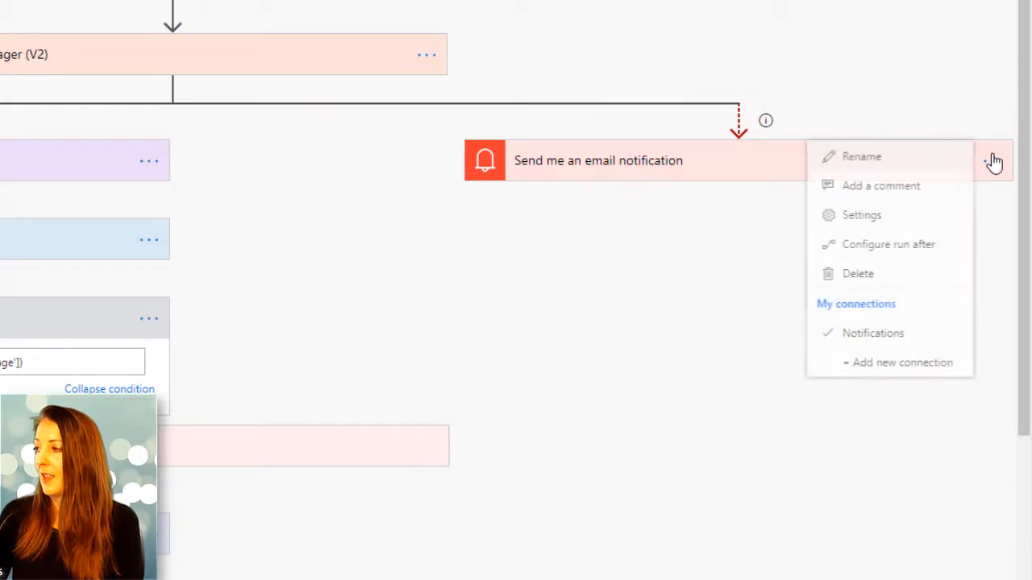
left_click(910, 245)
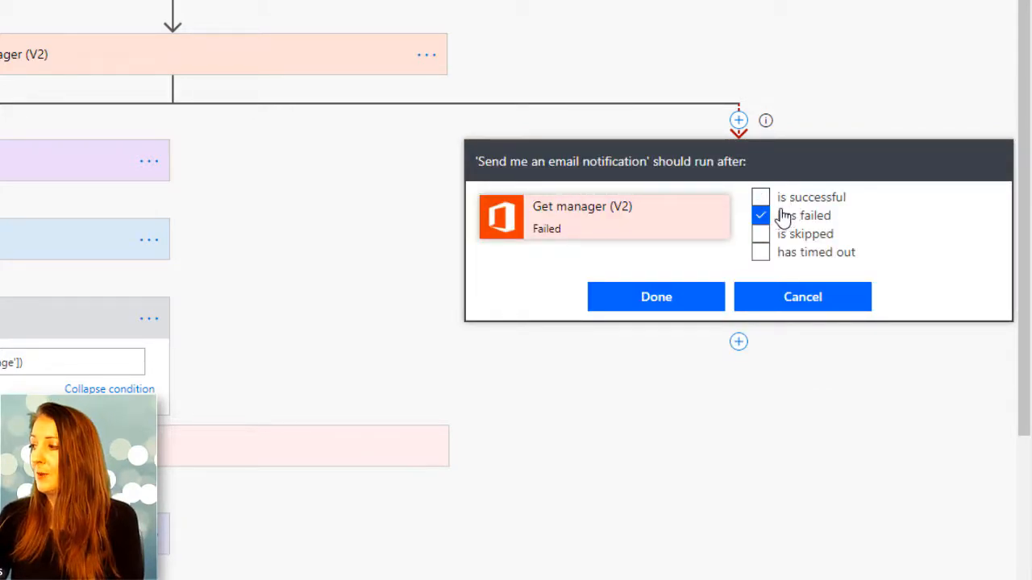
left_click(799, 299)
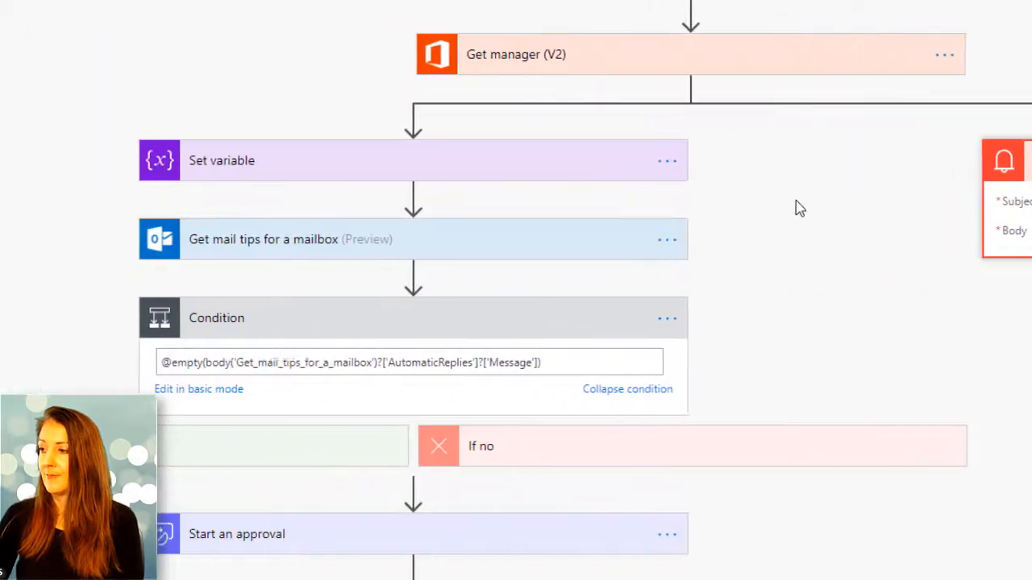
Examine the Set variable and Get mail tips for a mailbox actions and the automatic-replies condition below them
left_click(555, 165)
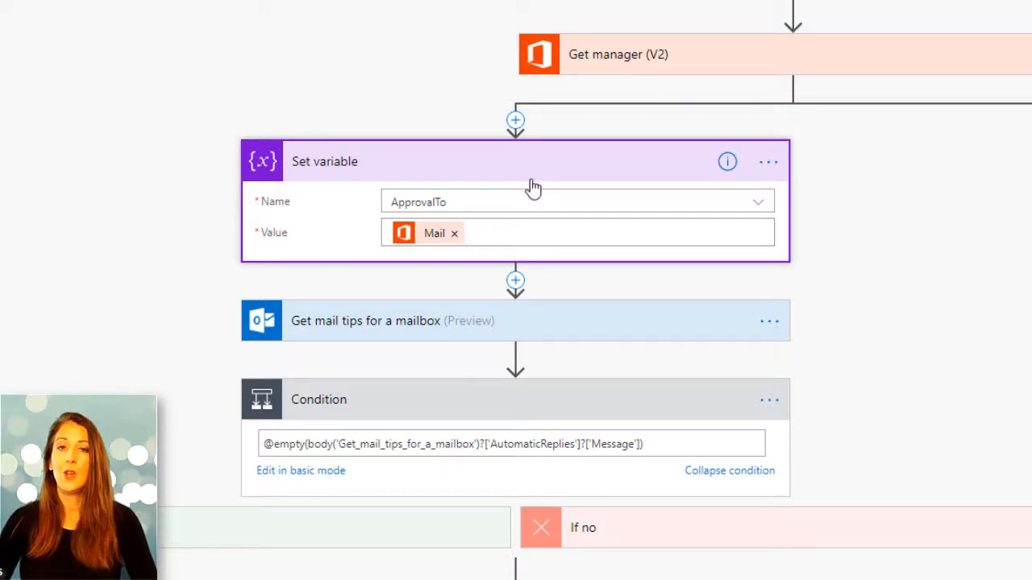
left_click(527, 171)
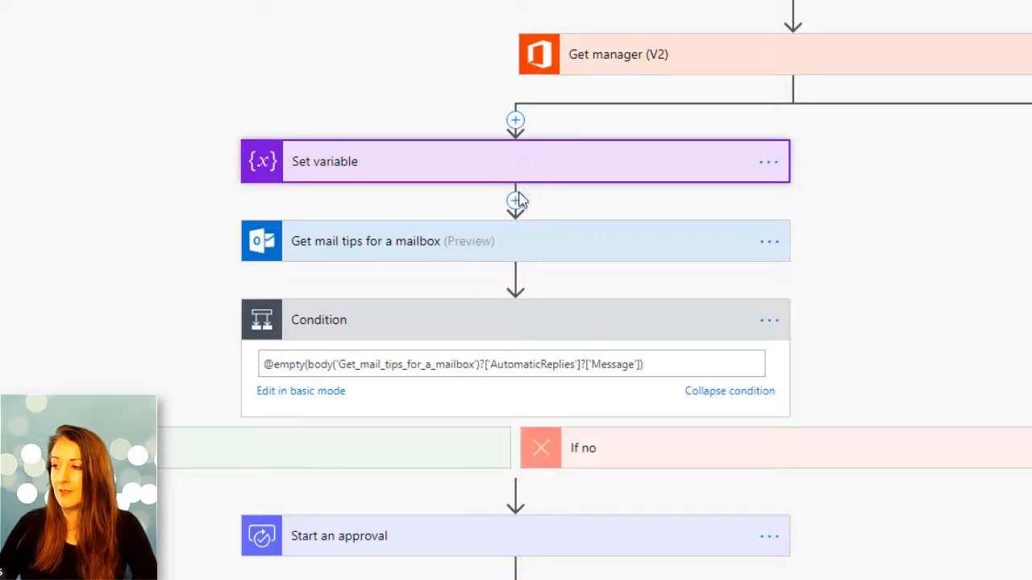
left_click(523, 249)
scroll(857, 272, "down", 1)
scroll(857, 272, "down", 1)
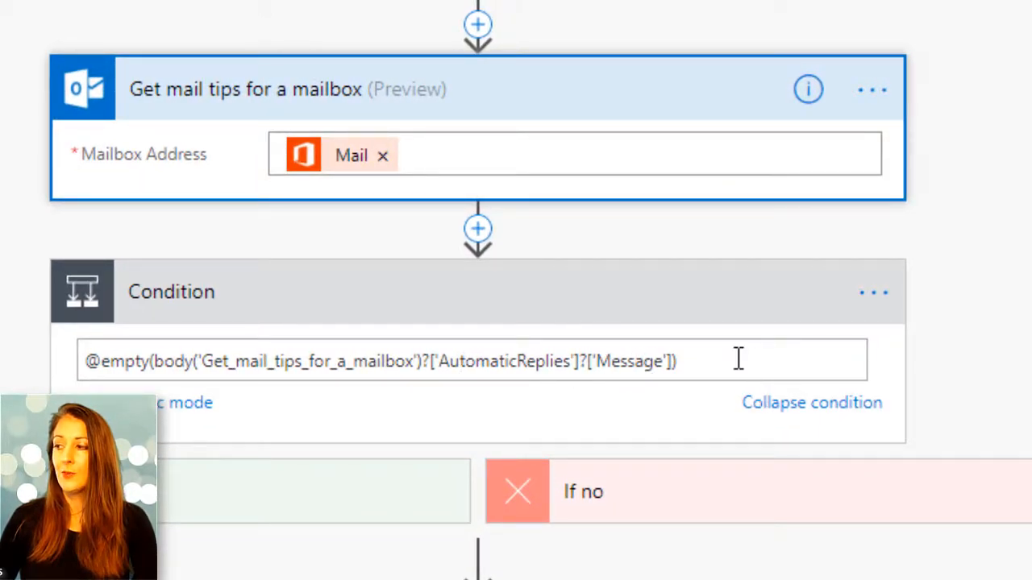
scroll(737, 358, "down", 1)
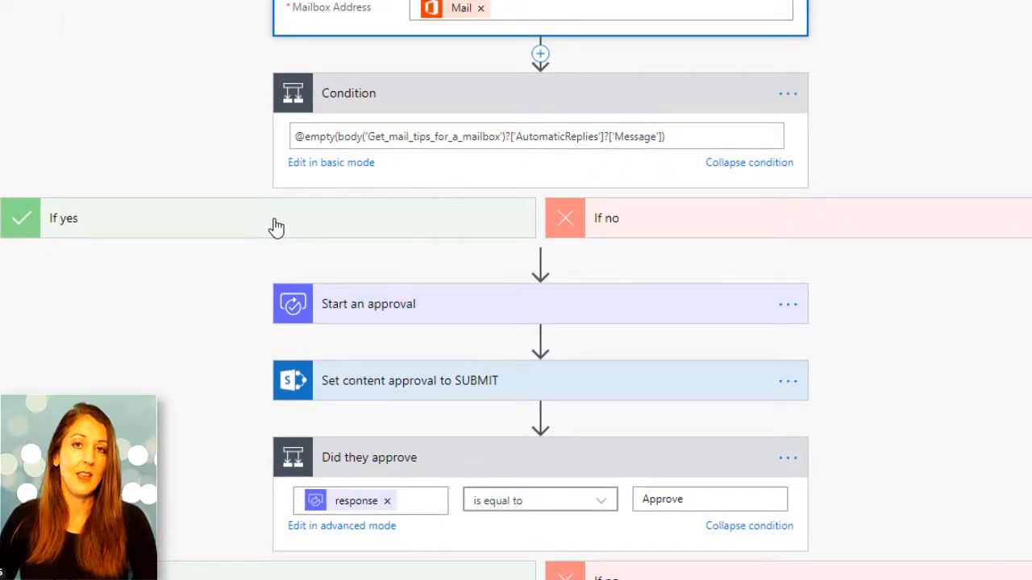
Examine the branches of the automatic-replies condition, including Get managers manager and Set variable 2 under If no
left_click(692, 222)
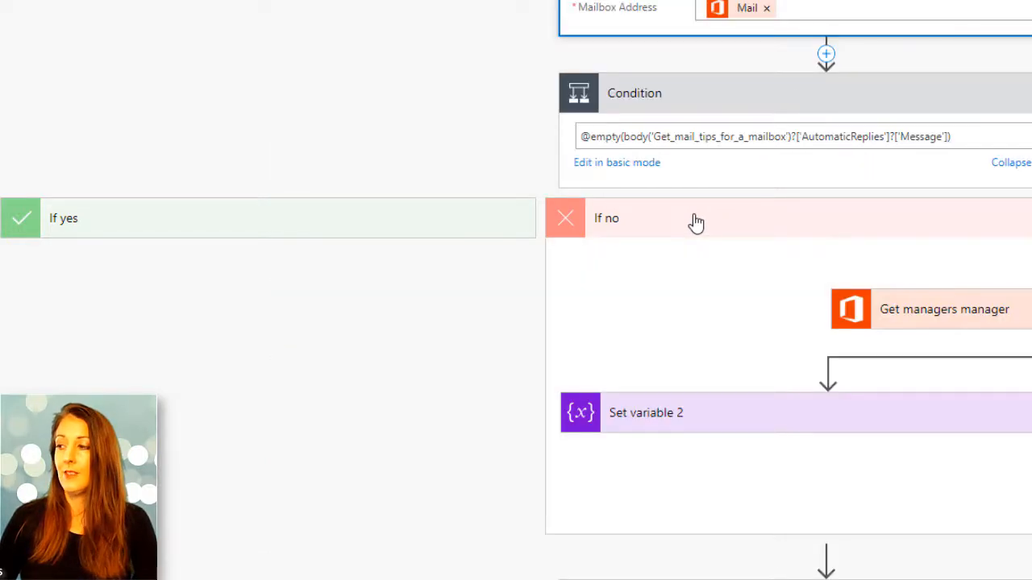
left_click(223, 214)
left_click(330, 212)
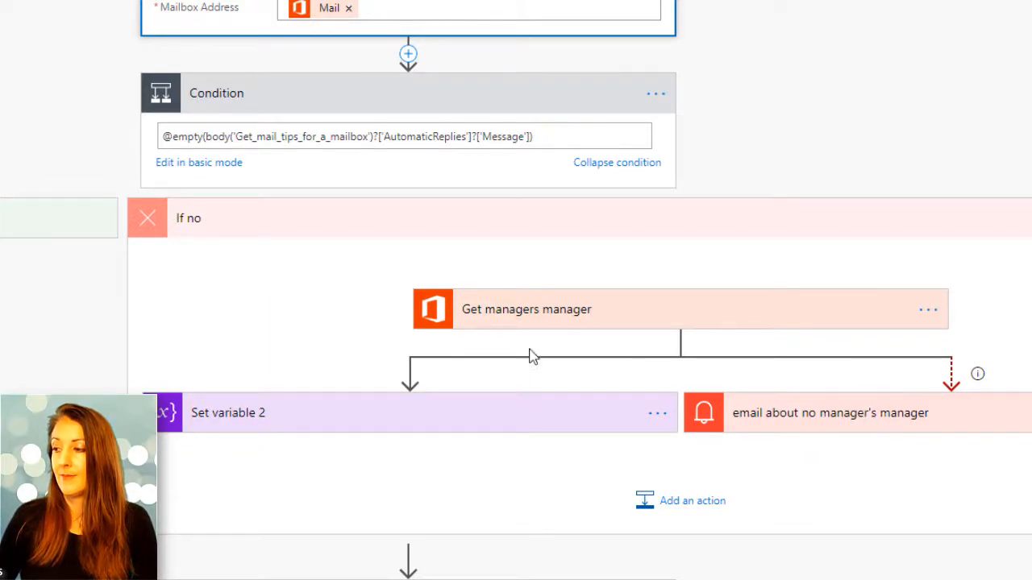
left_click(557, 322)
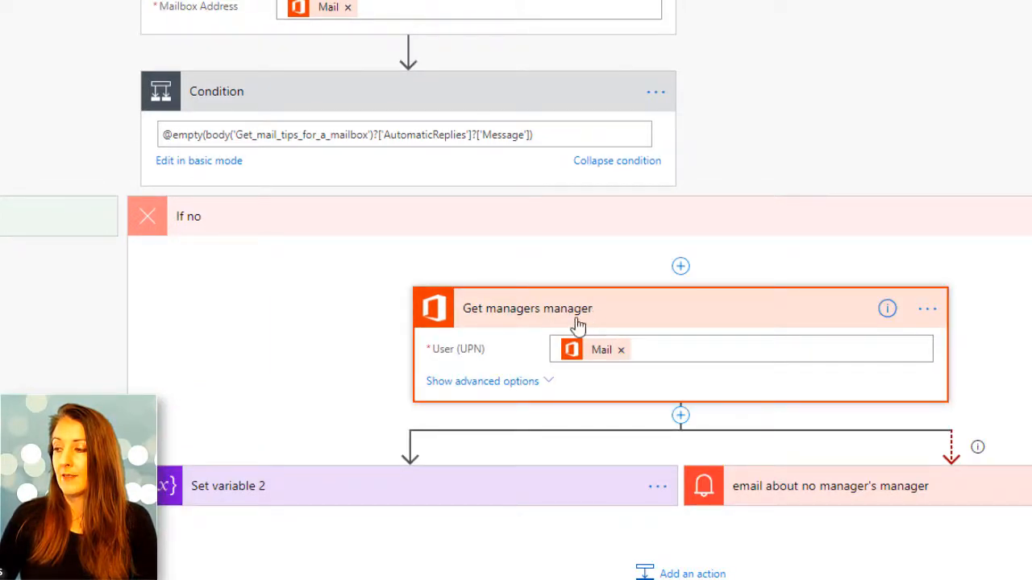
left_click(577, 324)
left_click(389, 423)
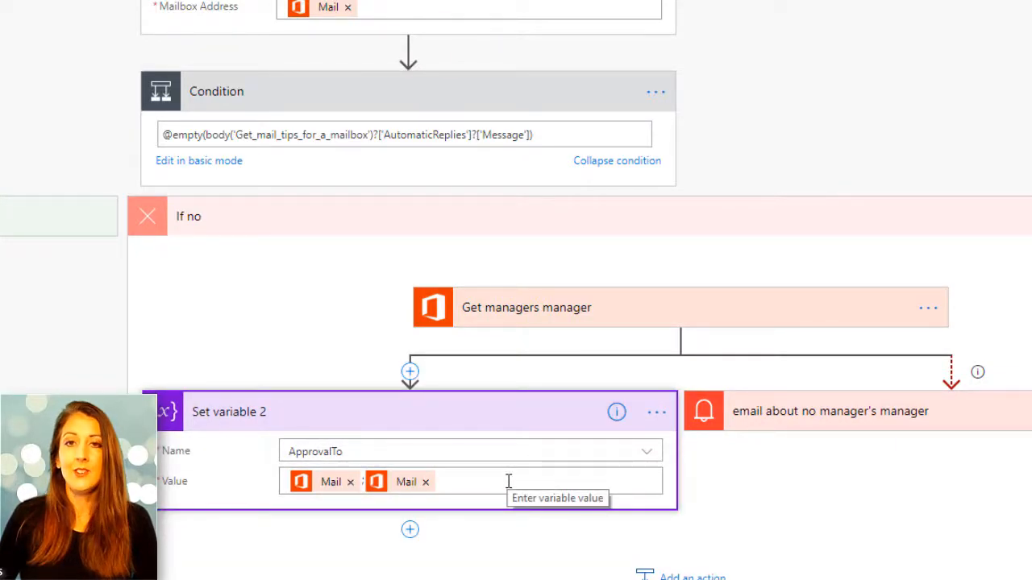
scroll(356, 429, "down", 1)
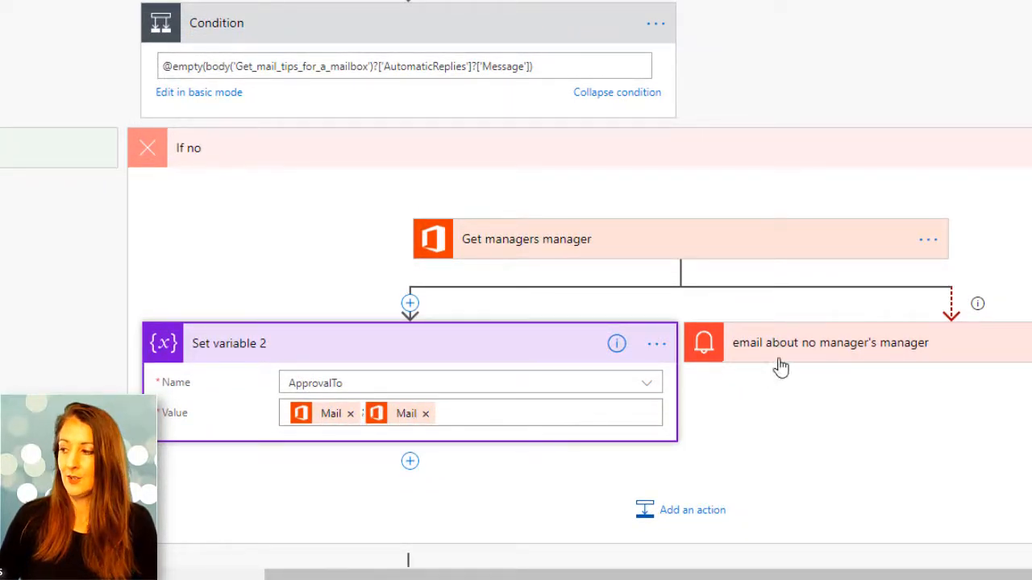
Inspect the email about no manager's manager action, collapse the If no branch, and view the approval actions below
left_click(832, 352)
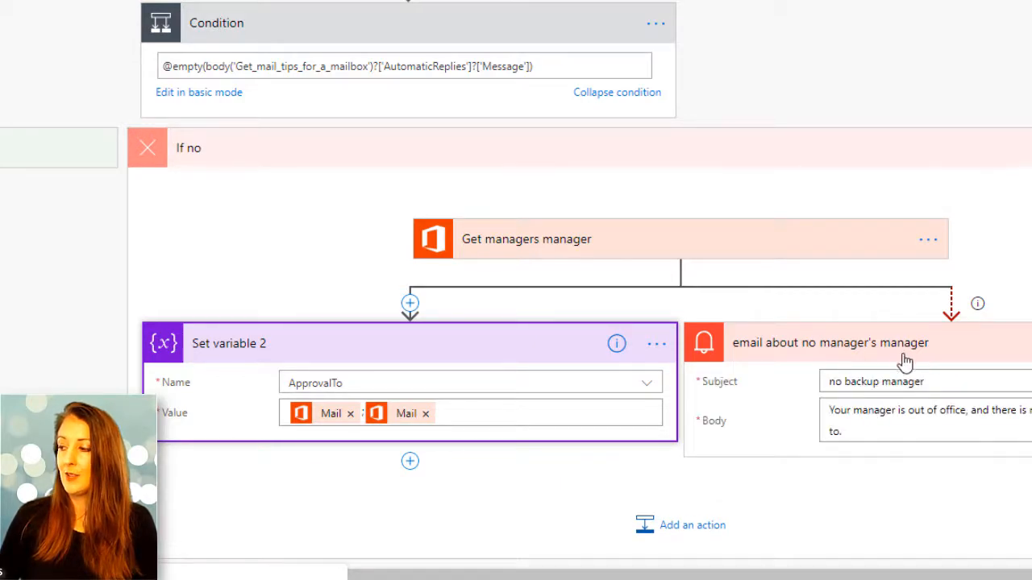
left_click(962, 345)
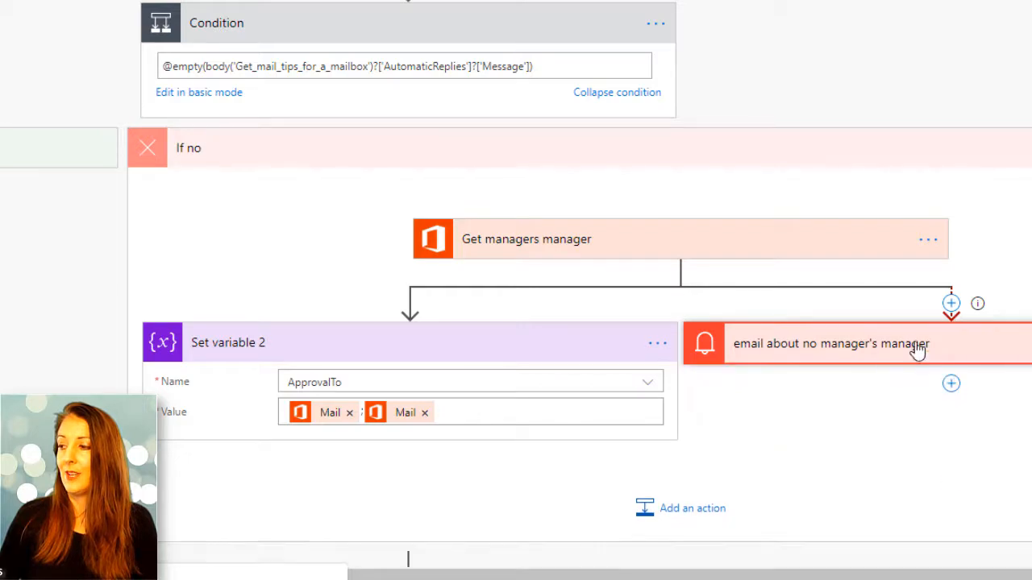
left_click_drag(548, 575, 298, 577)
left_click(642, 150)
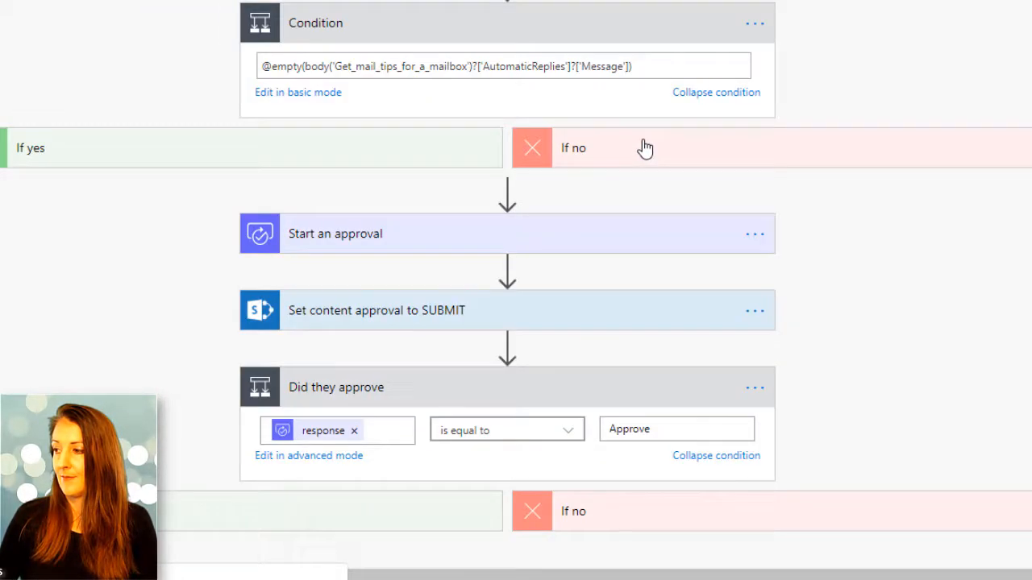
scroll(806, 234, "down", 1)
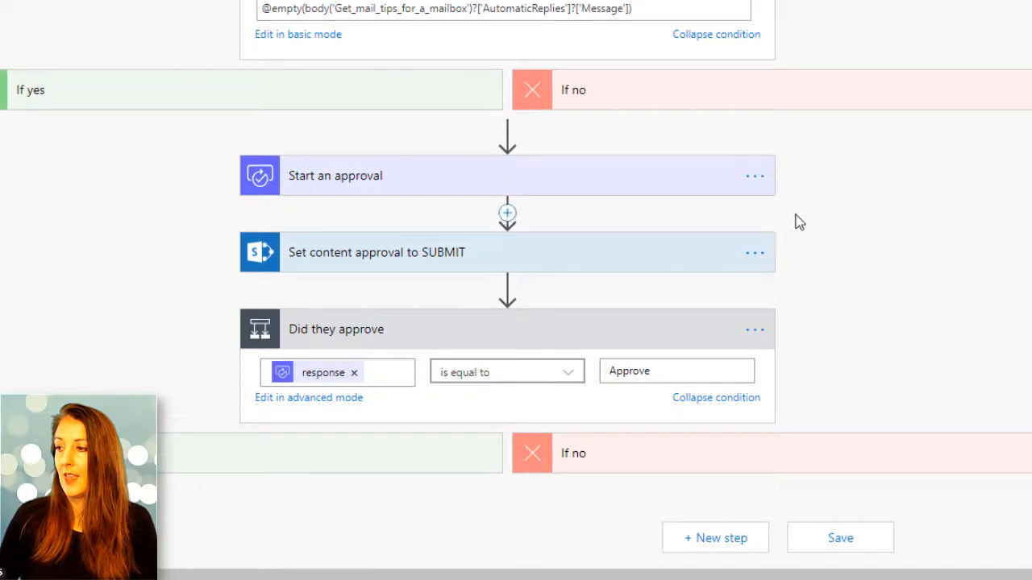
Examine the settings of the Start an approval action, including its assignee, requestor, details and item link
left_click(530, 181)
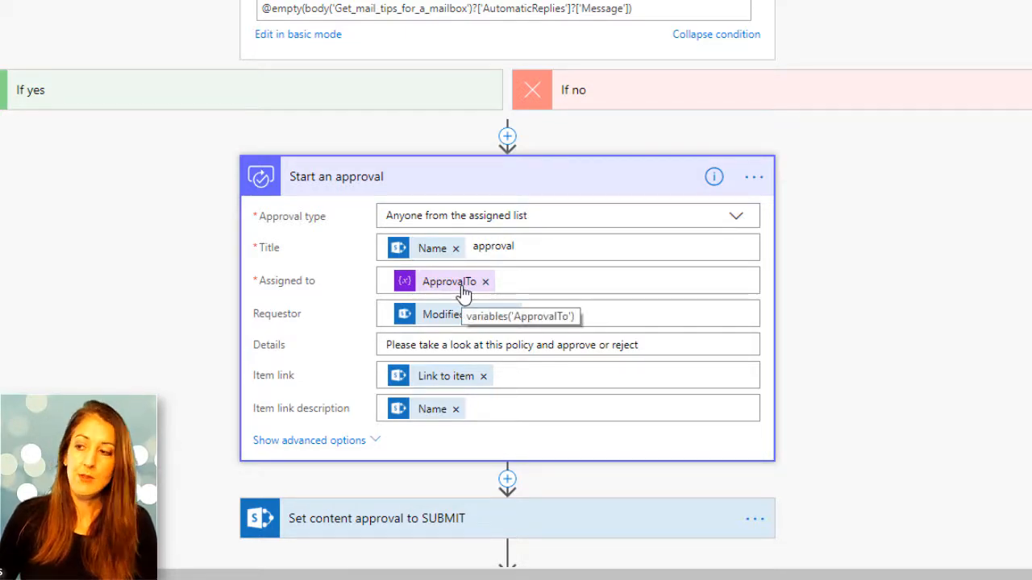
scroll(673, 298, "down", 1)
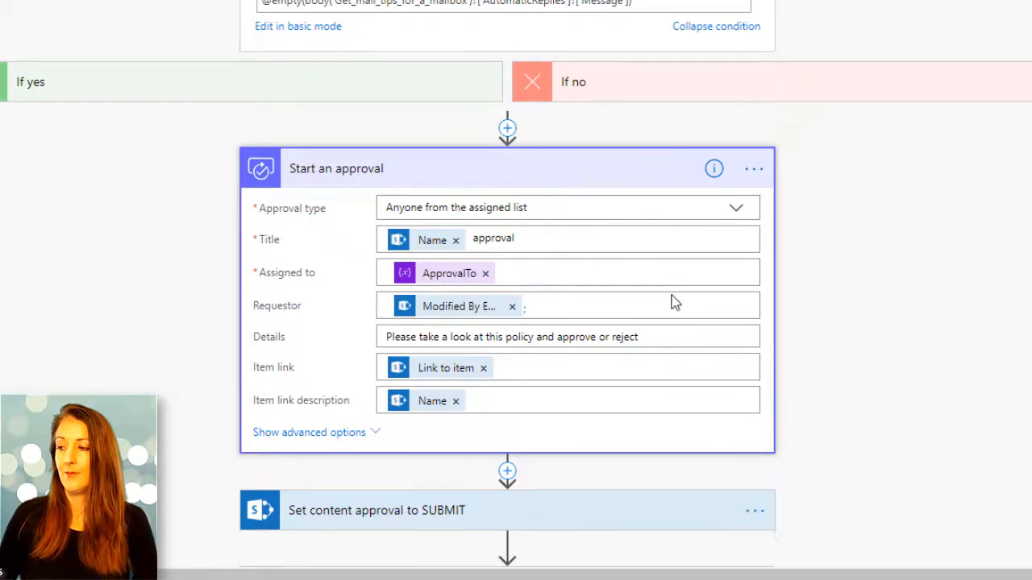
scroll(675, 302, "down", 2)
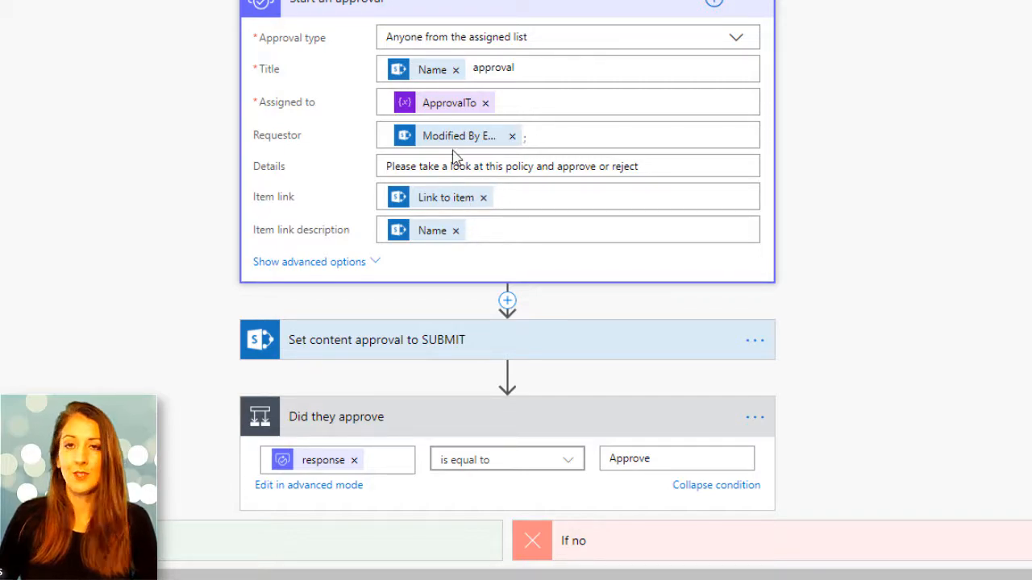
scroll(680, 205, "down", 1)
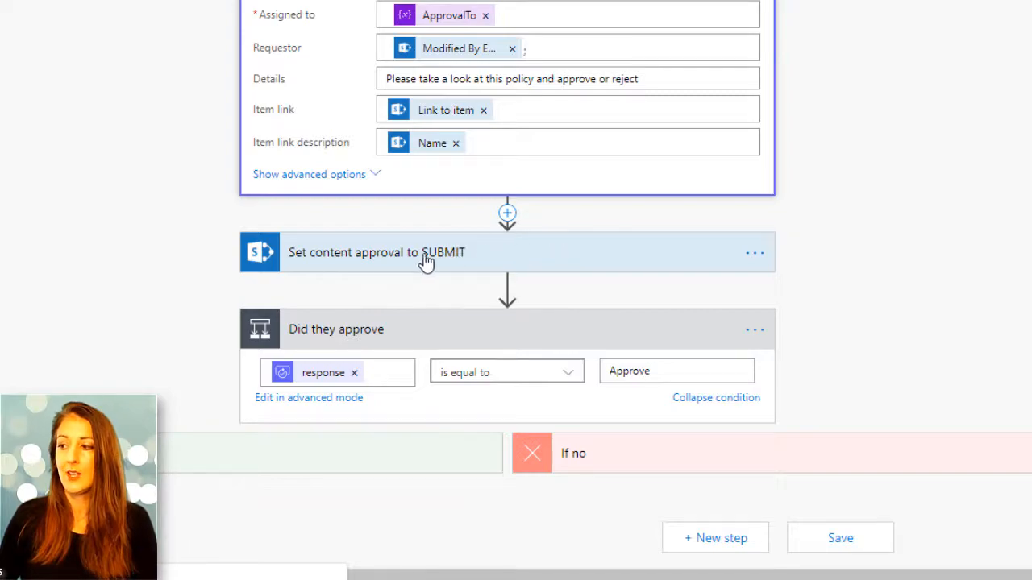
Inspect the Set content approval to SUBMIT action's library and approval action settings, and collapse it again
left_click(503, 262)
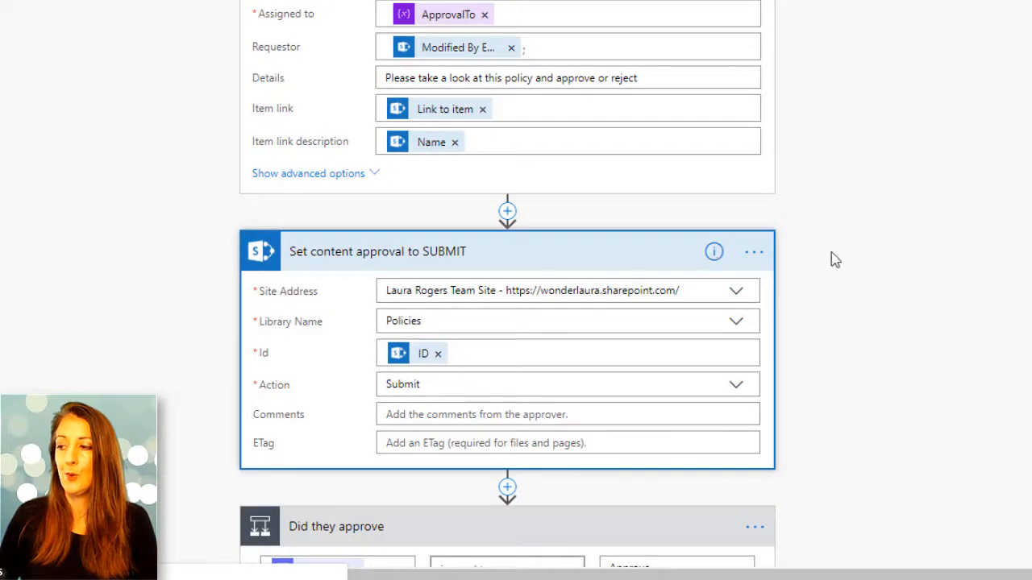
scroll(842, 258, "down", 2)
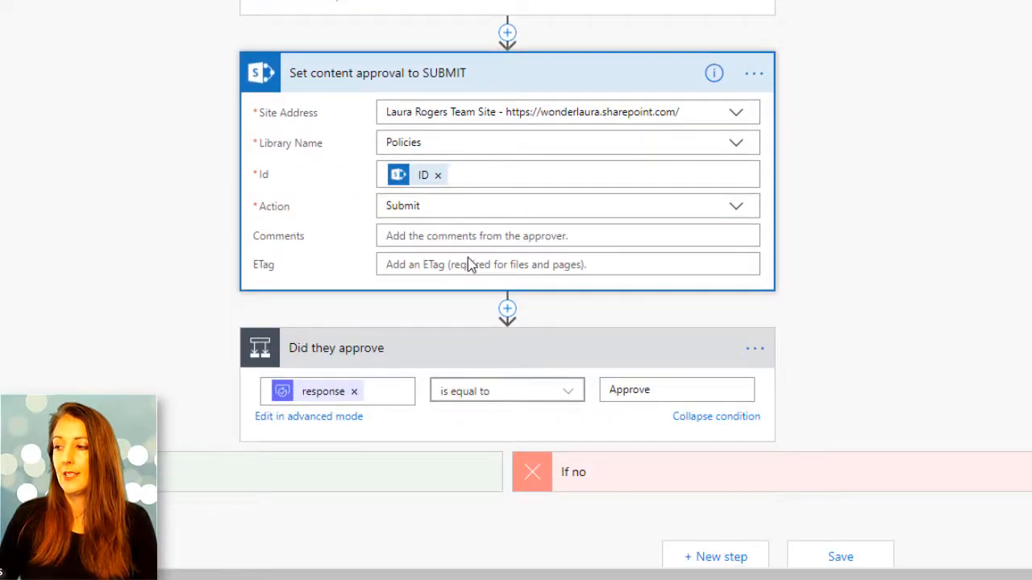
scroll(522, 215, "down", 1)
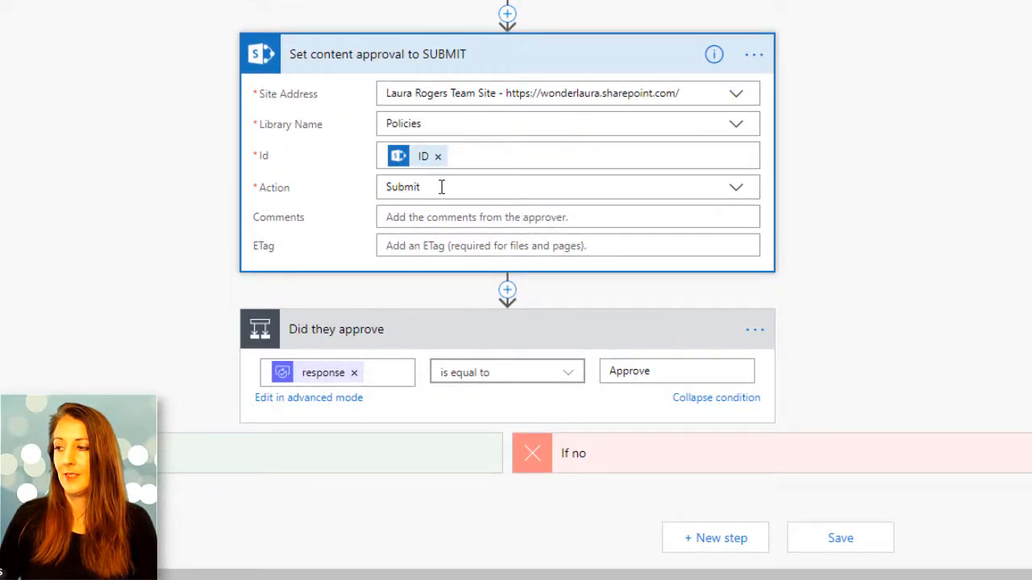
left_click(478, 57)
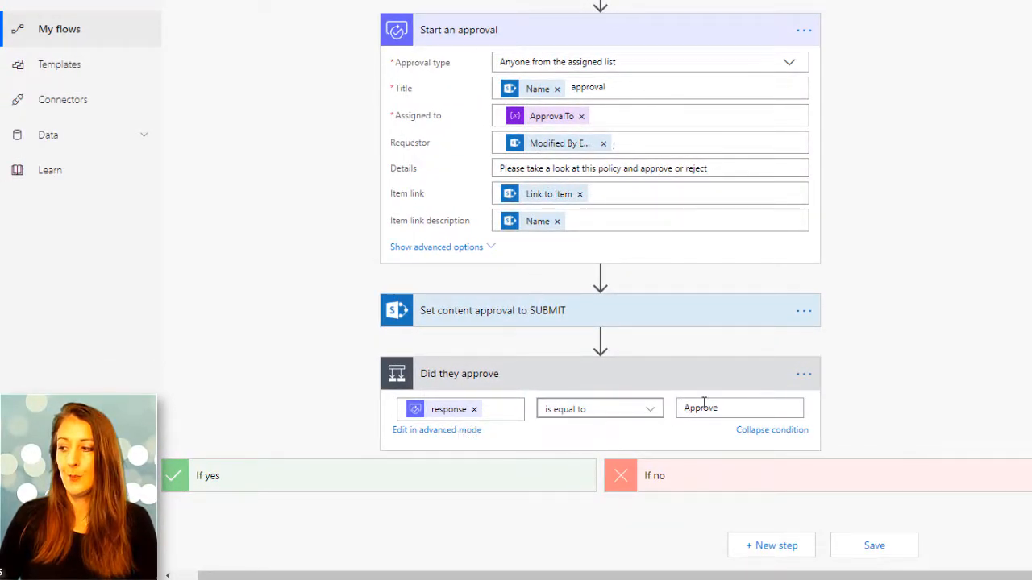
Examine the Set approved and Set rejected actions in the two branches of the Did they approve condition
left_click(453, 483)
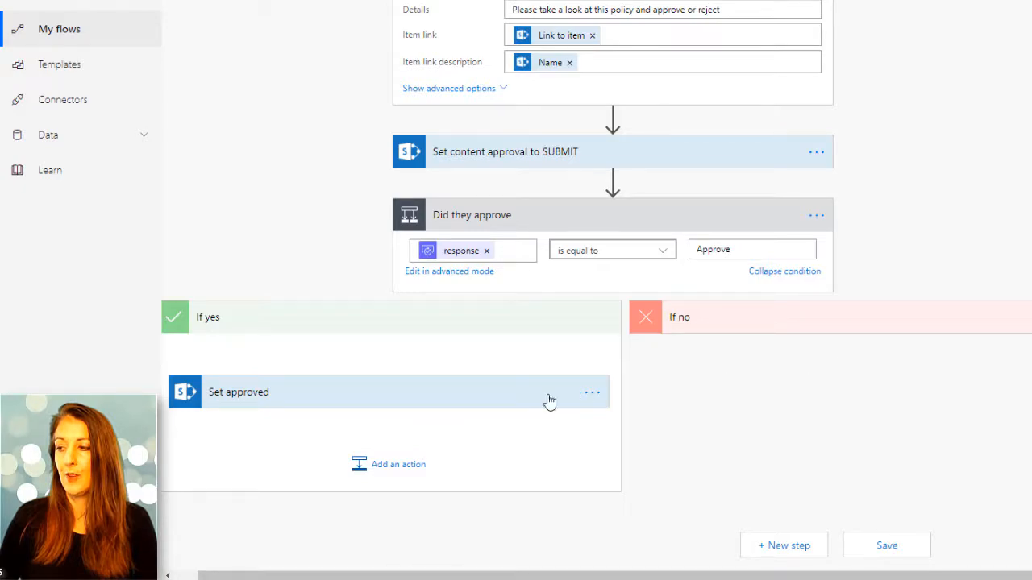
left_click(364, 392)
scroll(677, 409, "down", 2)
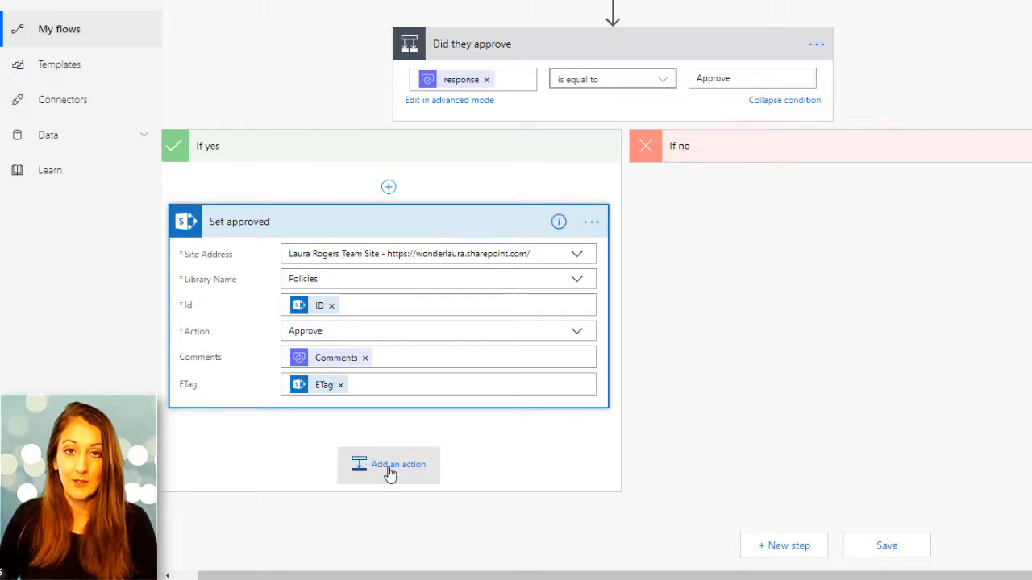
left_click(781, 148)
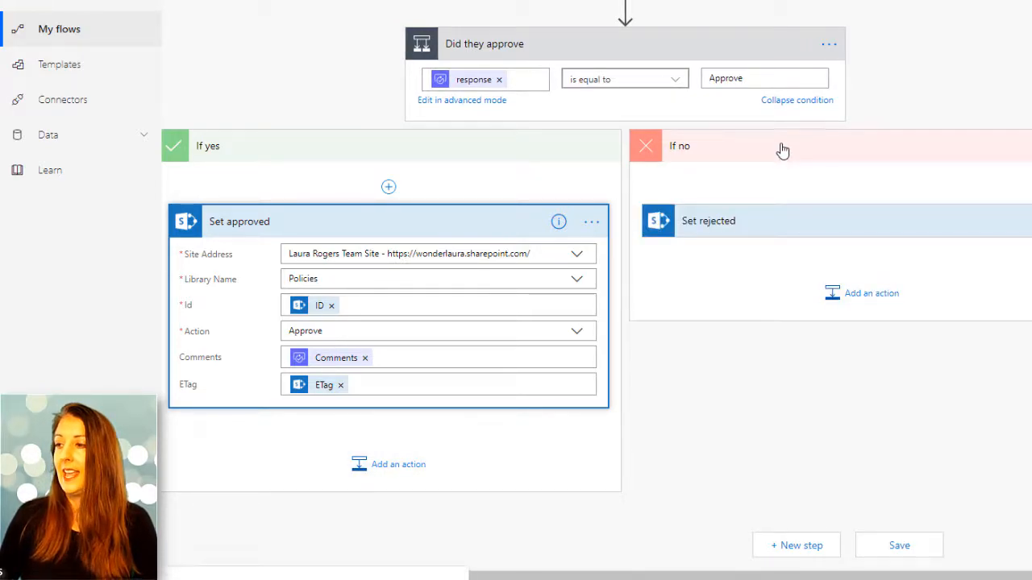
left_click(756, 226)
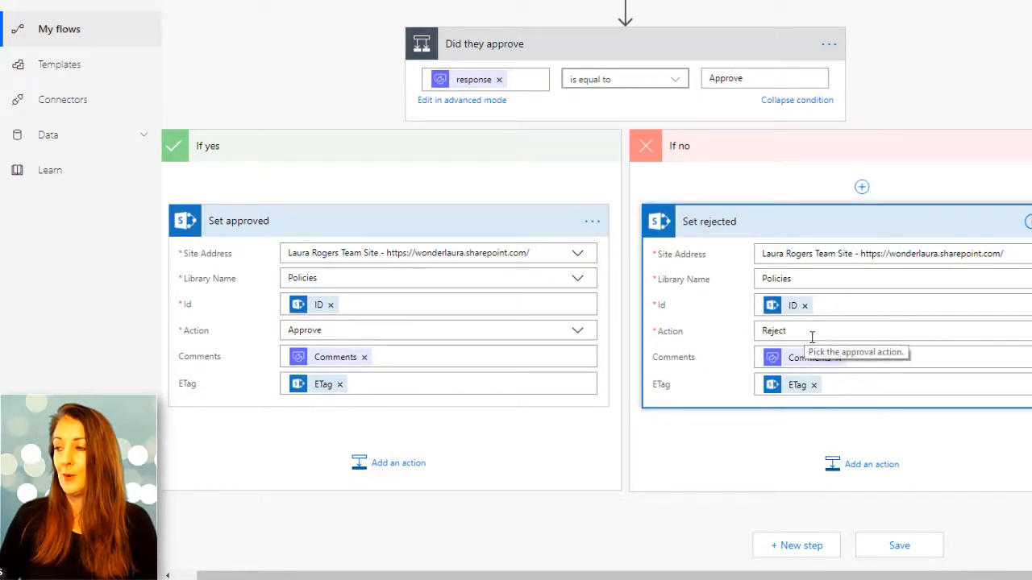
key("ctrl")
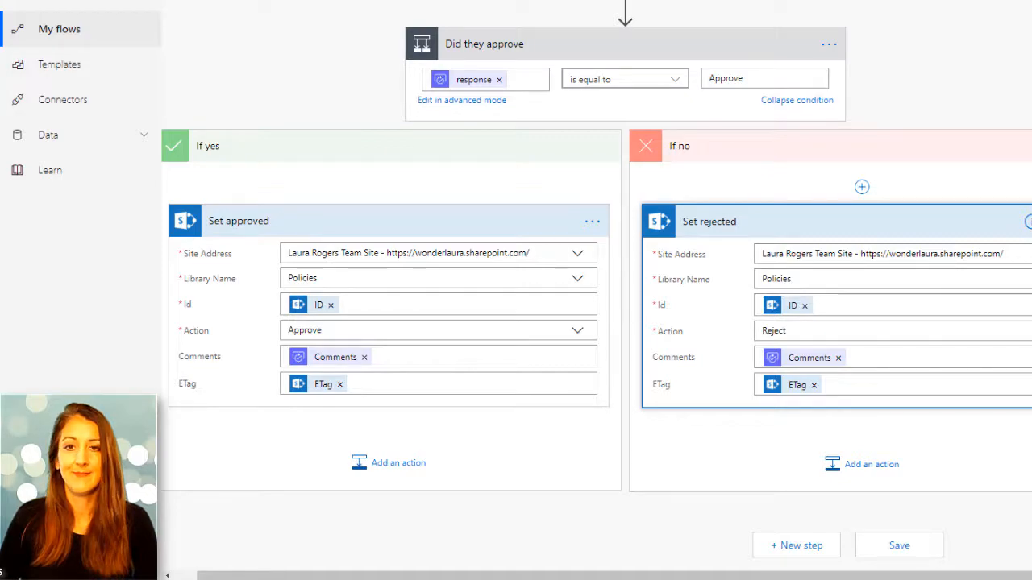